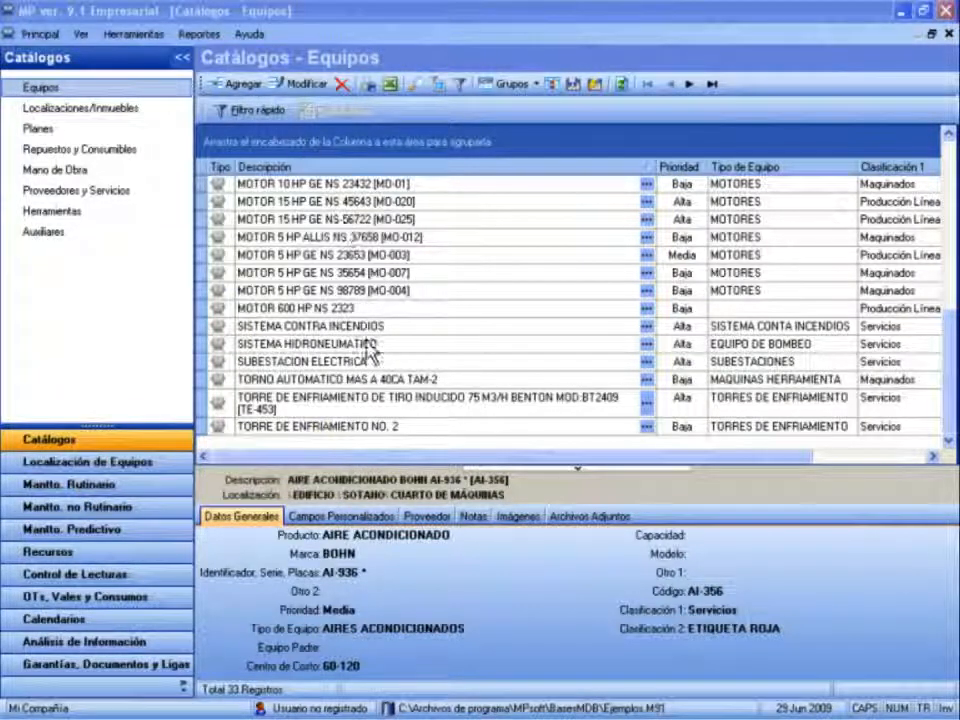
View both stored images of the induced-draft cooling tower TE-453, torre de enfriamiento a and torre de enfriamiento b.
left_click(373, 405)
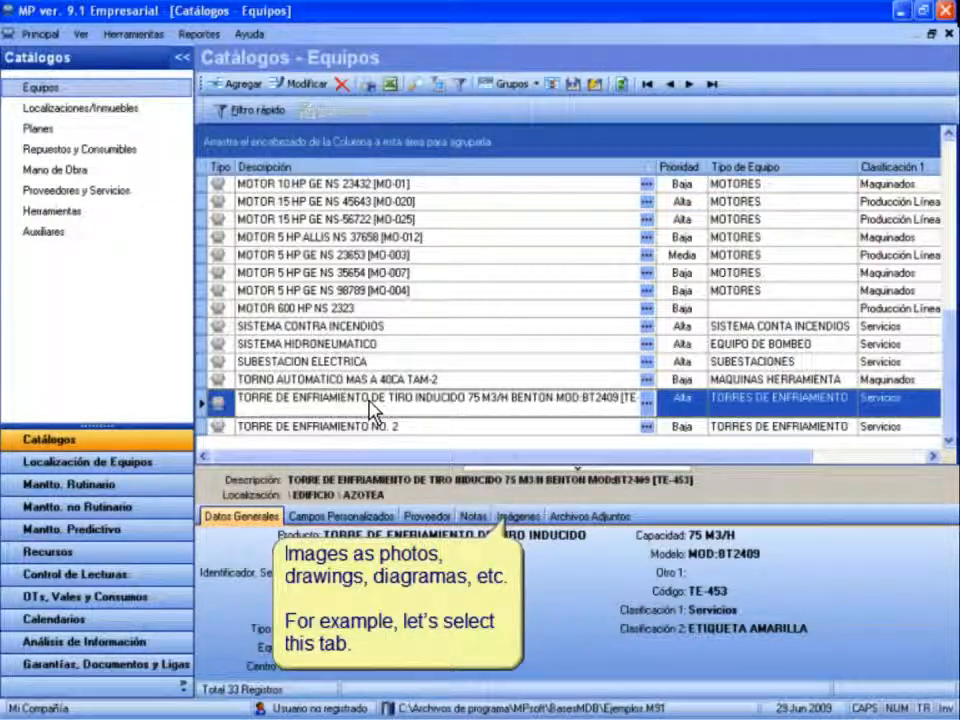
left_click(520, 521)
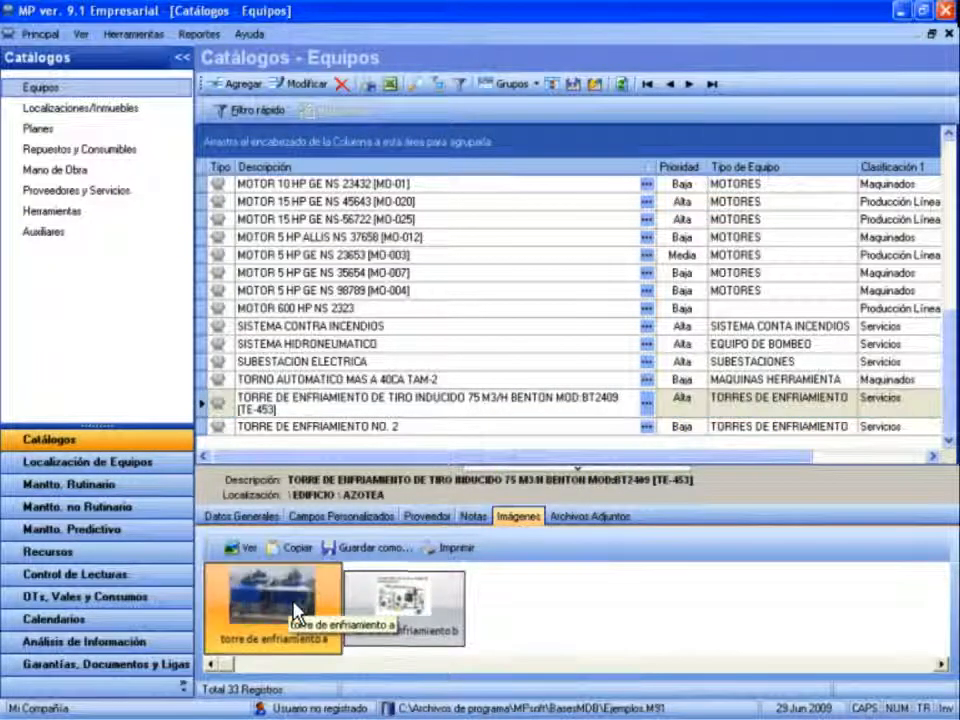
left_click(240, 548)
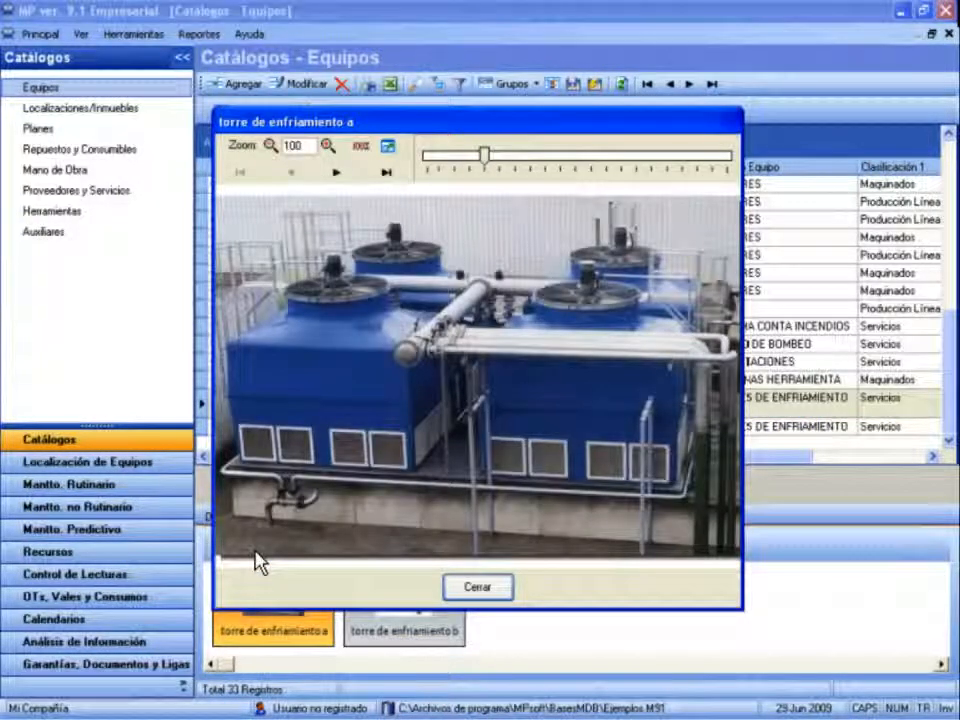
left_click(471, 586)
left_click(420, 610)
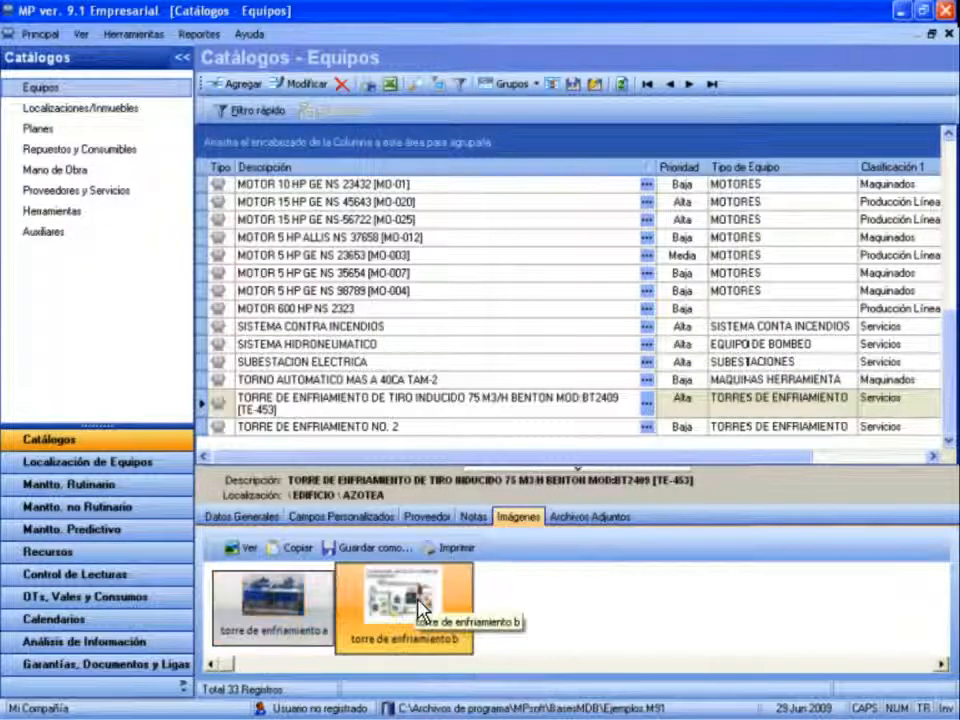
left_click(240, 548)
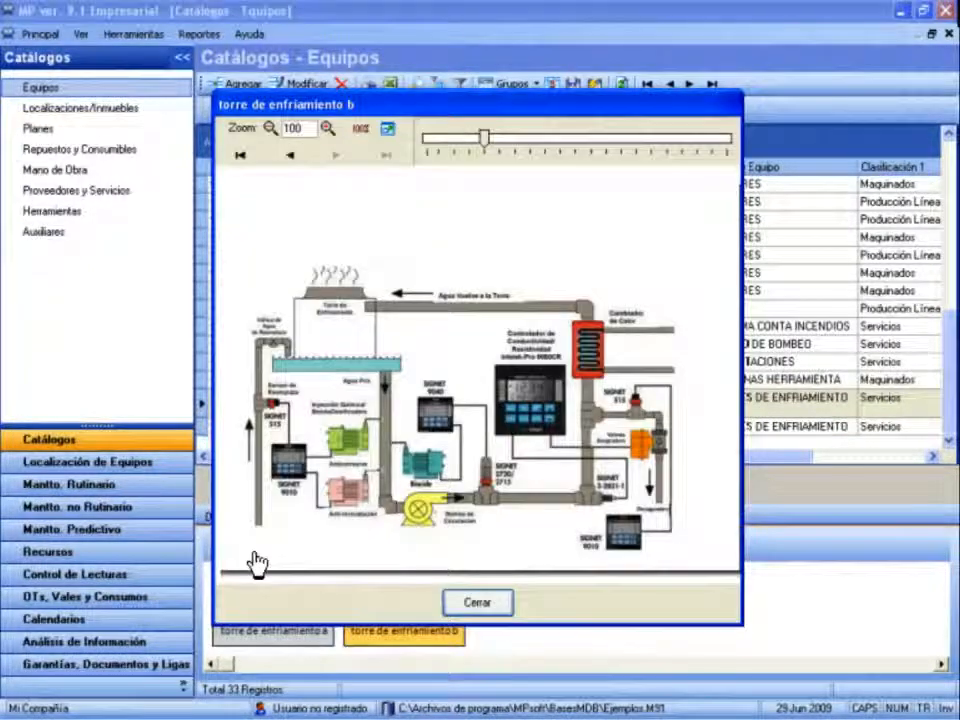
left_click(485, 604)
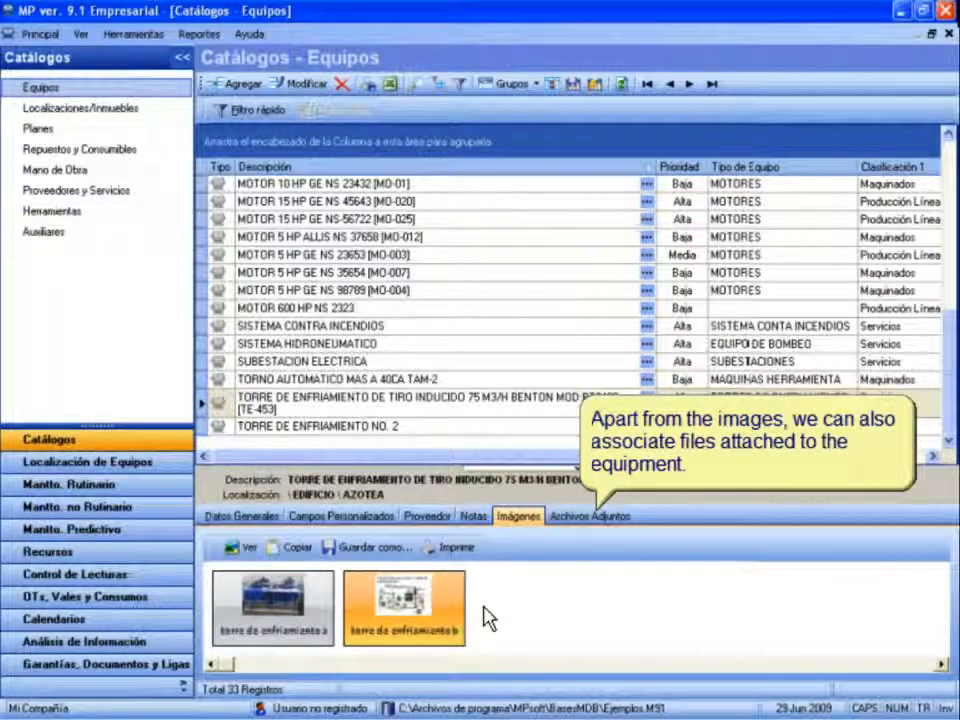
Consult the cooling tower's attached PDF brochure, folleto torres de enfriamineto.pdf, and close it again.
left_click(610, 528)
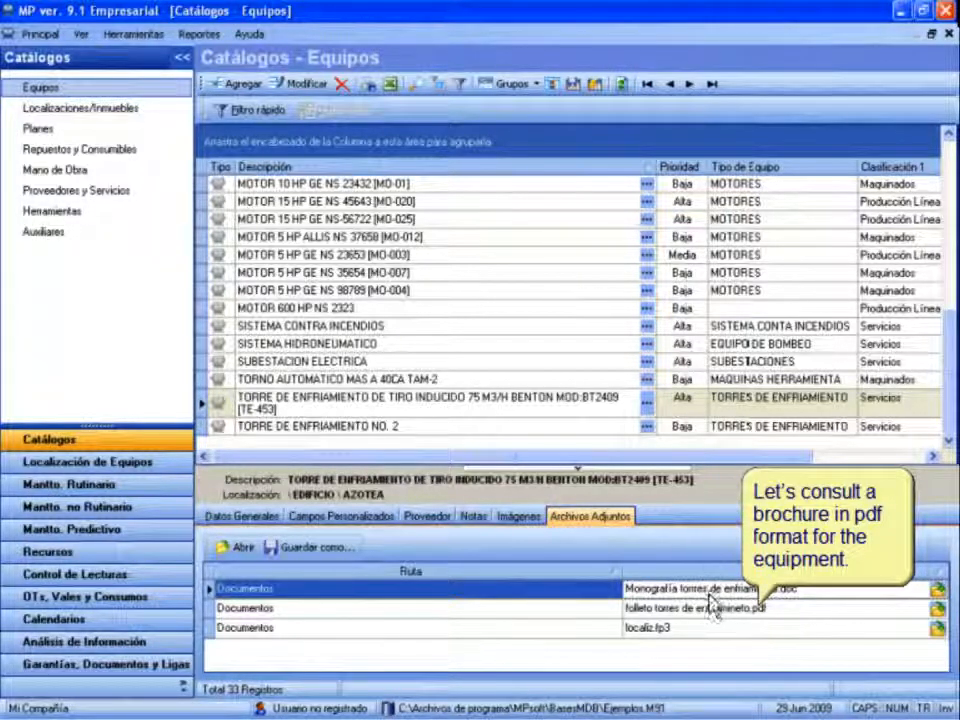
left_click(740, 607)
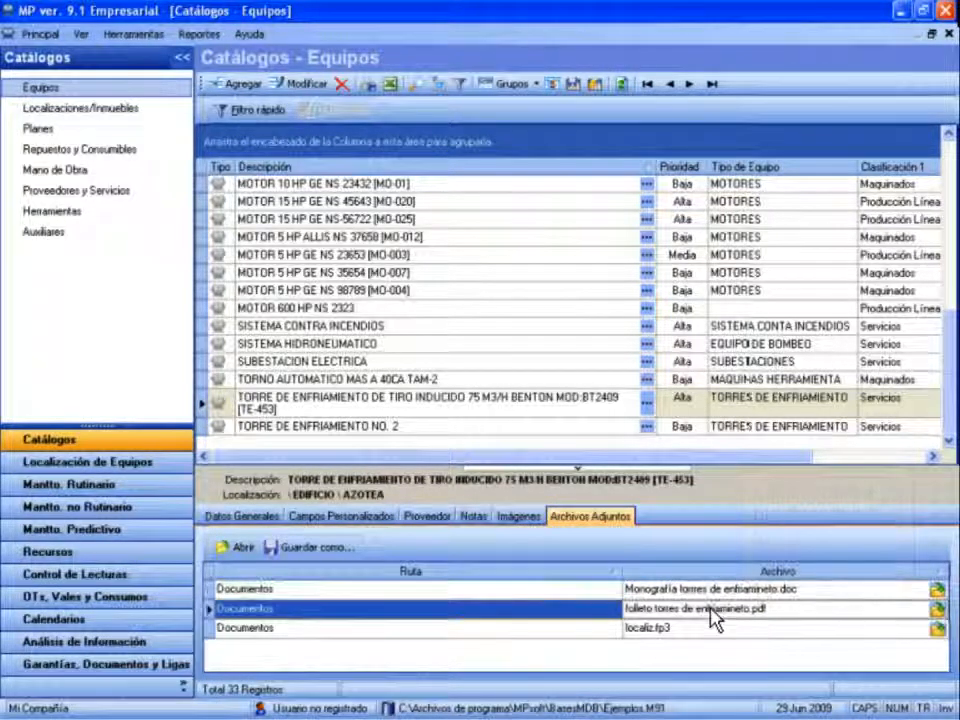
left_click(242, 549)
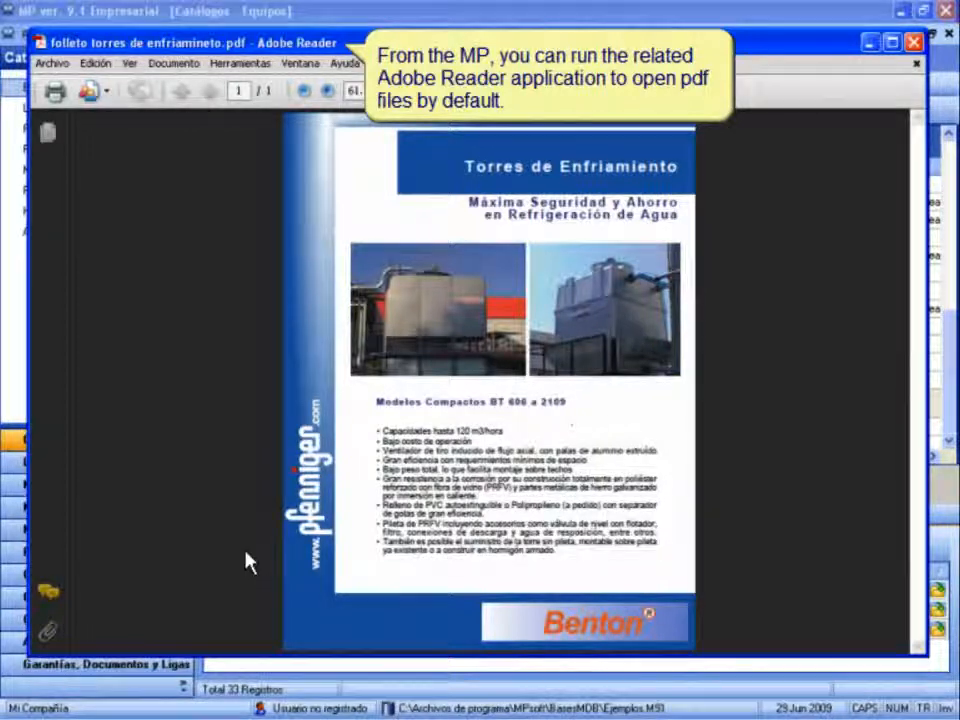
left_click(913, 42)
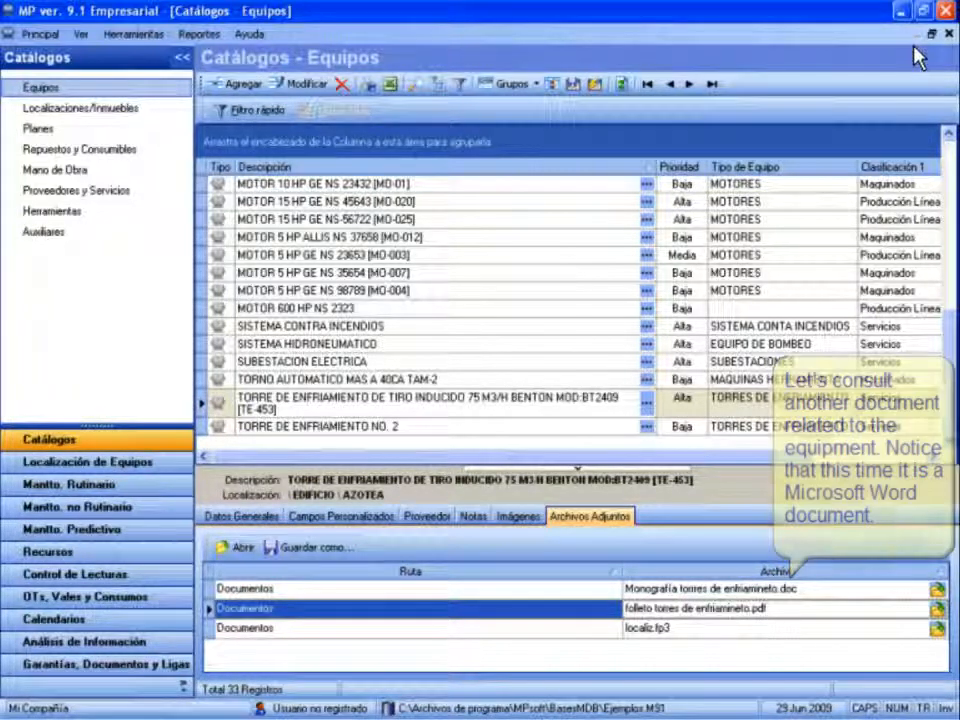
Consult the attached Word monograph on cooling towers in the equipment's documents and close it again.
left_click(705, 590)
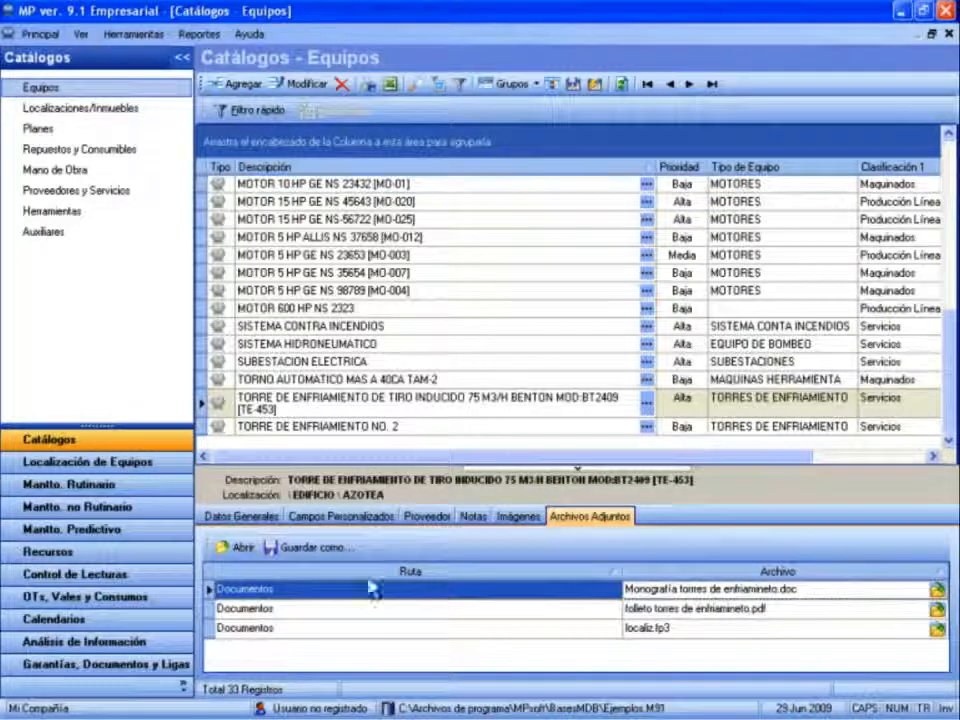
left_click(243, 553)
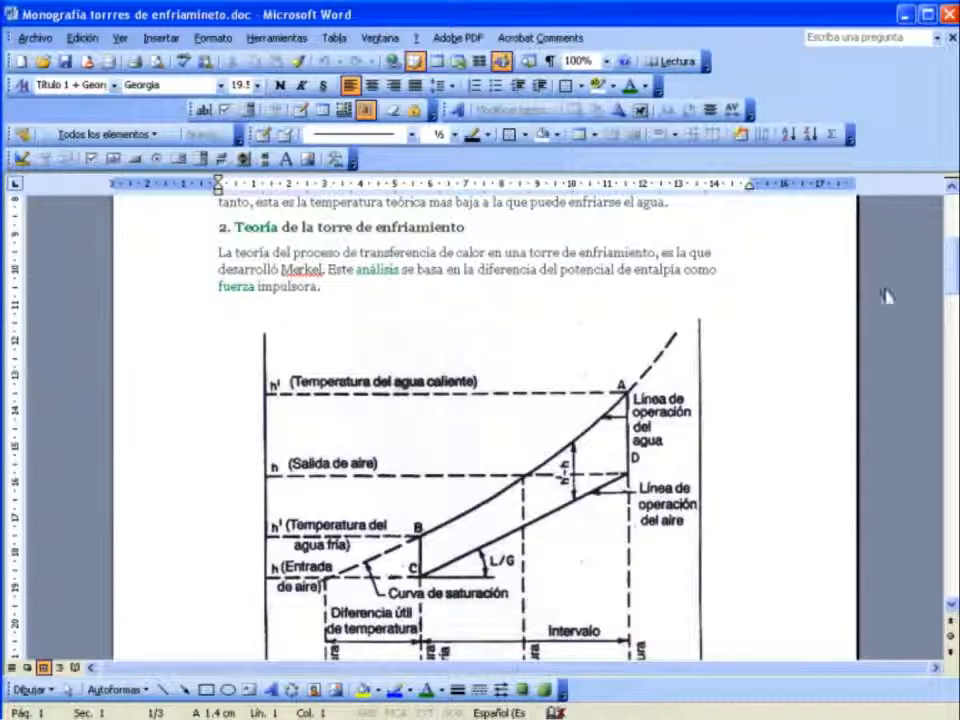
left_click(945, 14)
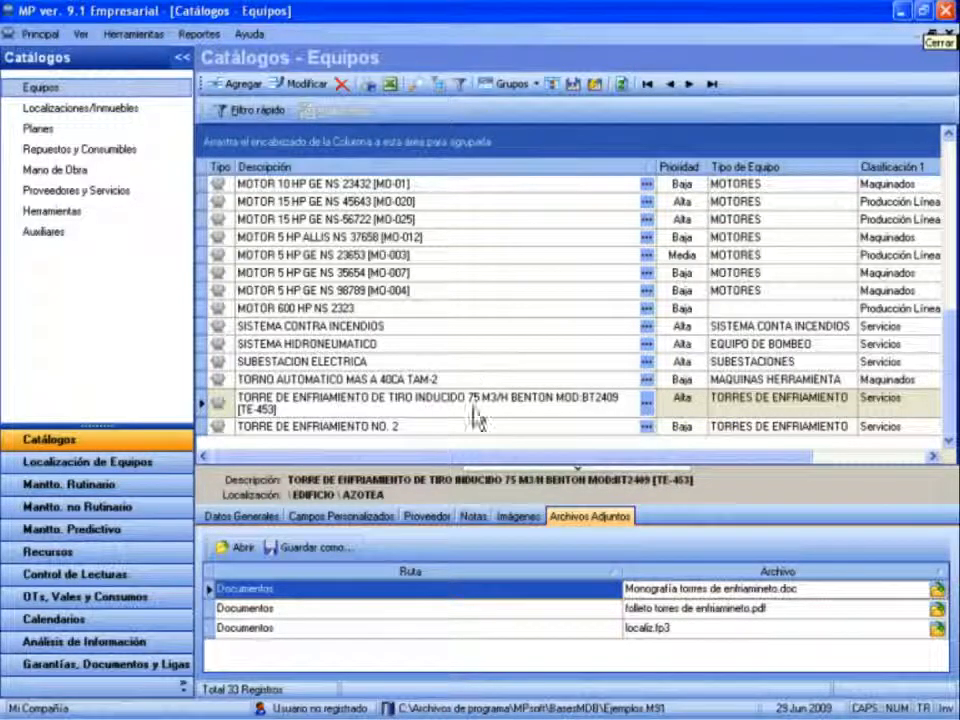
Read the cooling tower's notes, and view its supplier's general information and contact list.
left_click(468, 520)
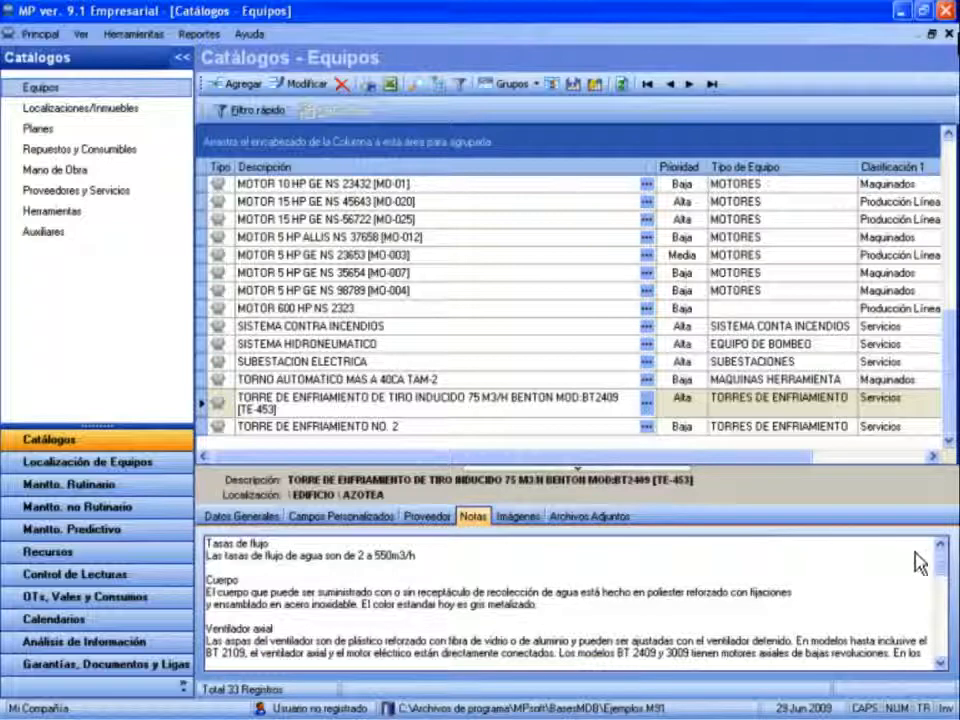
left_click_drag(942, 571, 943, 621)
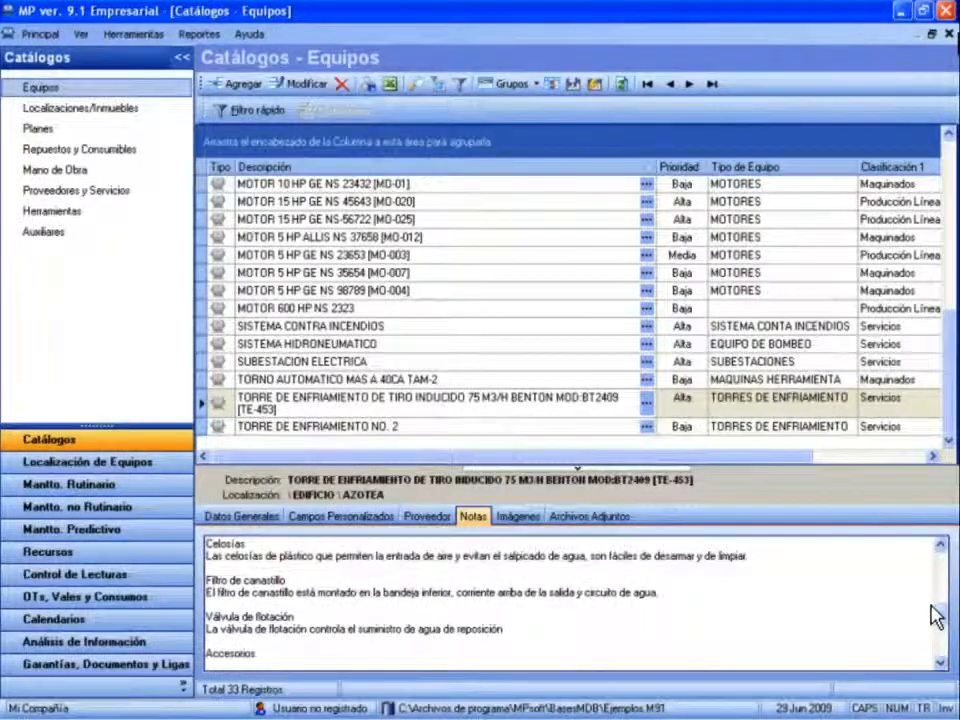
left_click(428, 518)
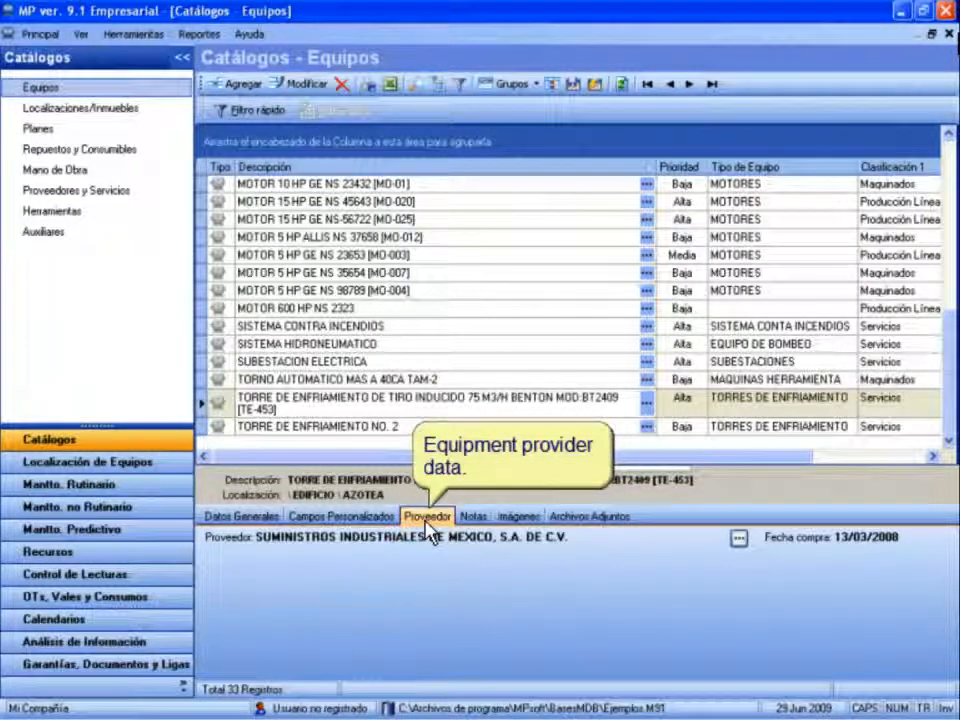
left_click(739, 540)
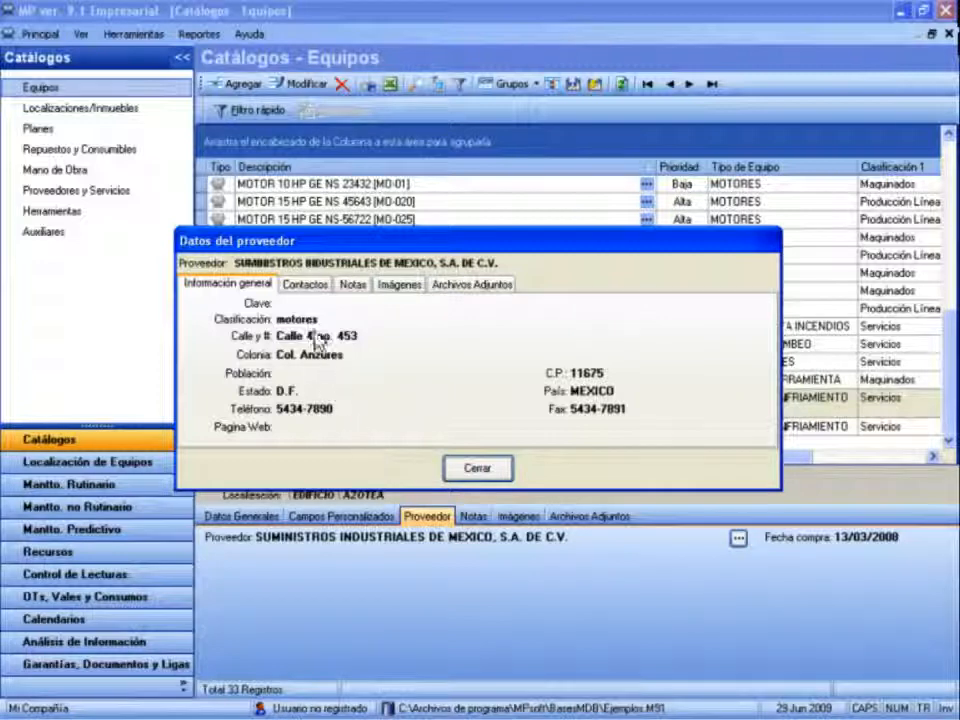
left_click(310, 290)
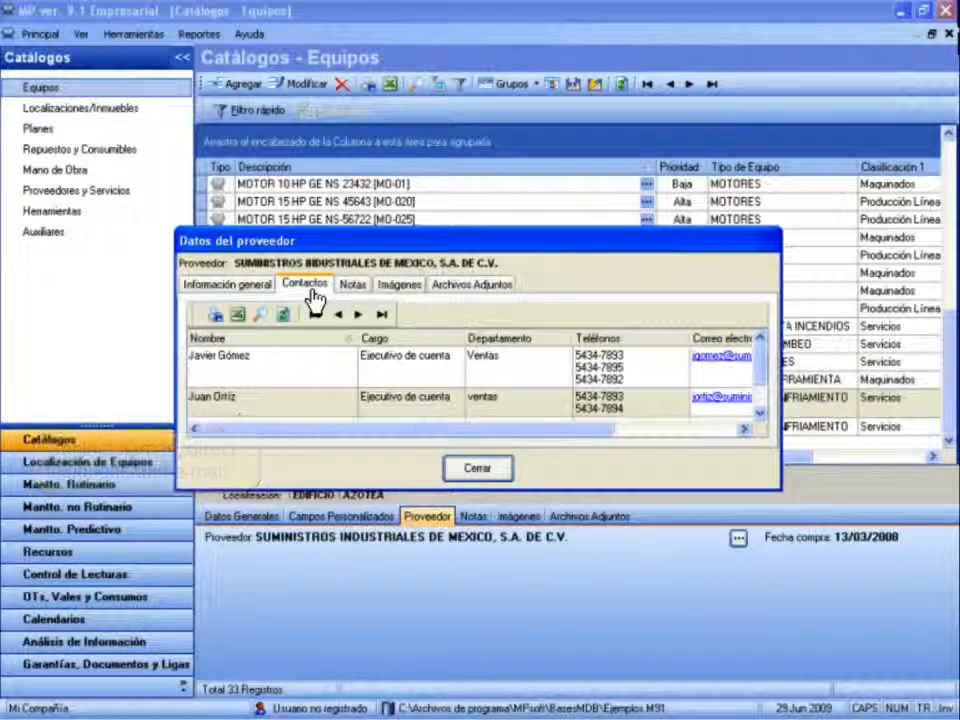
left_click(486, 470)
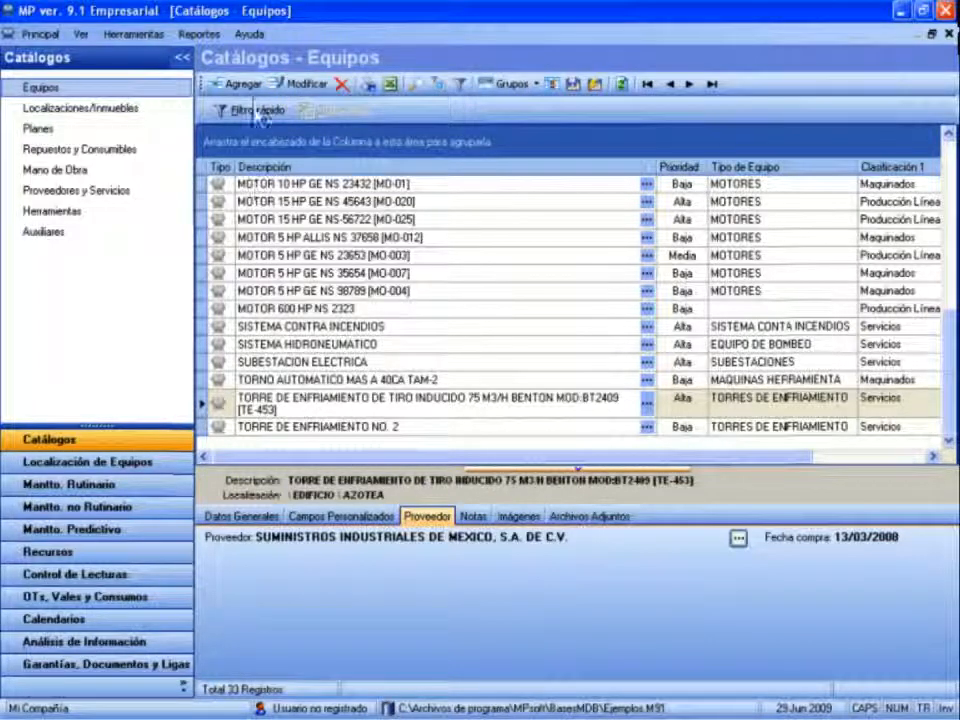
Start a new equipment record with product MOTOR, capacity 10HP, brand GENERAL ELECTRIC and model MOD. HB-34.
left_click(240, 84)
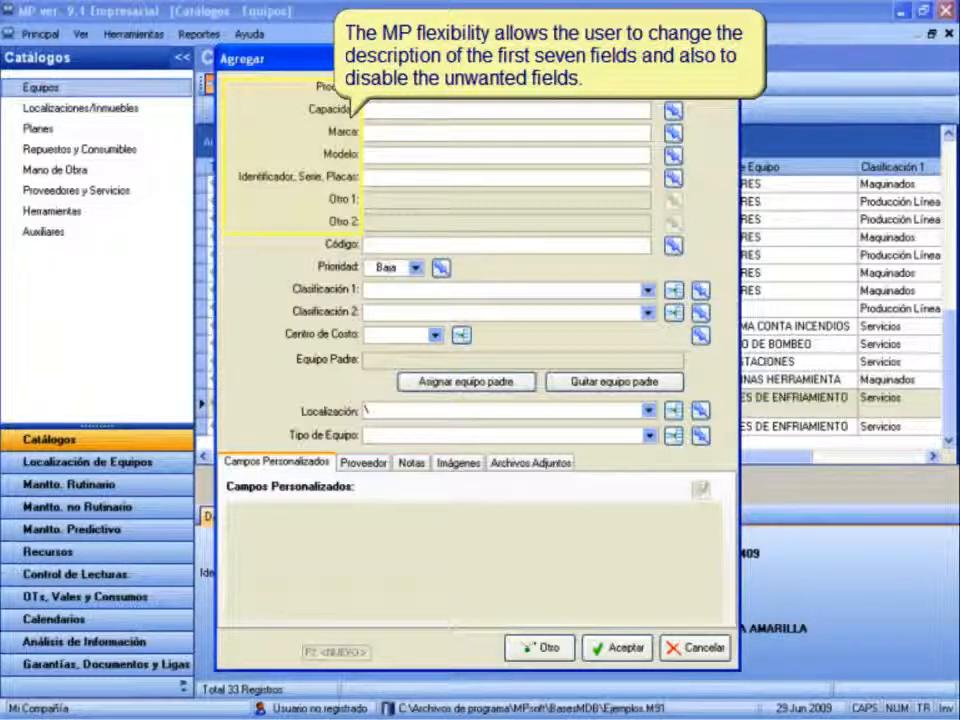
type("MOTOR")
key("Tab")
type("10HP")
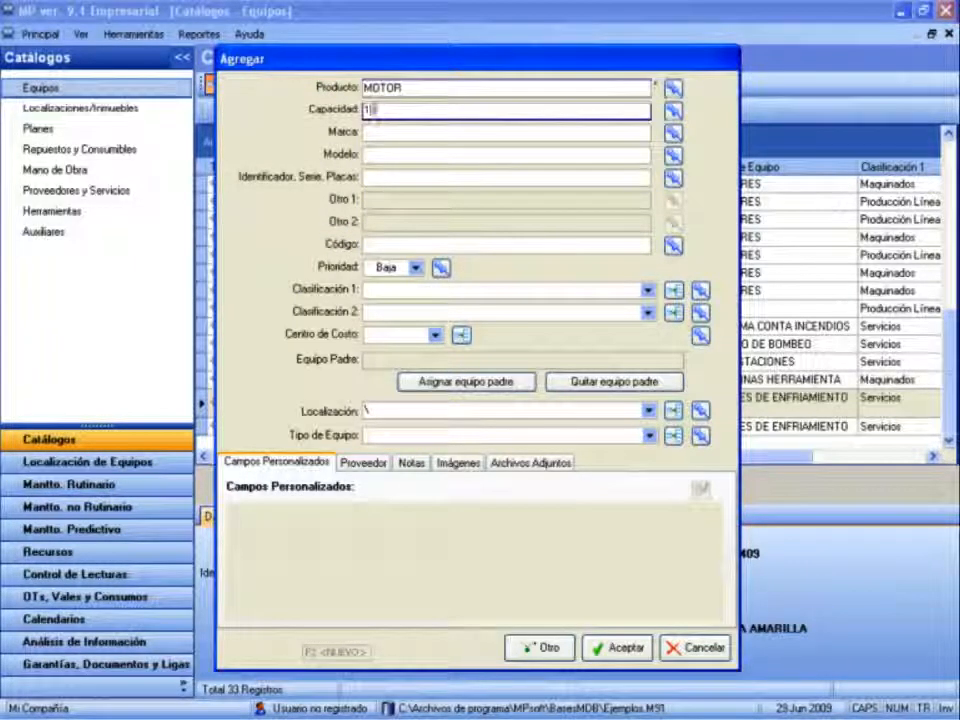
key("Tab")
type("GENERAL ELECTRIC")
key("Tab")
type("MOD. HB-34")
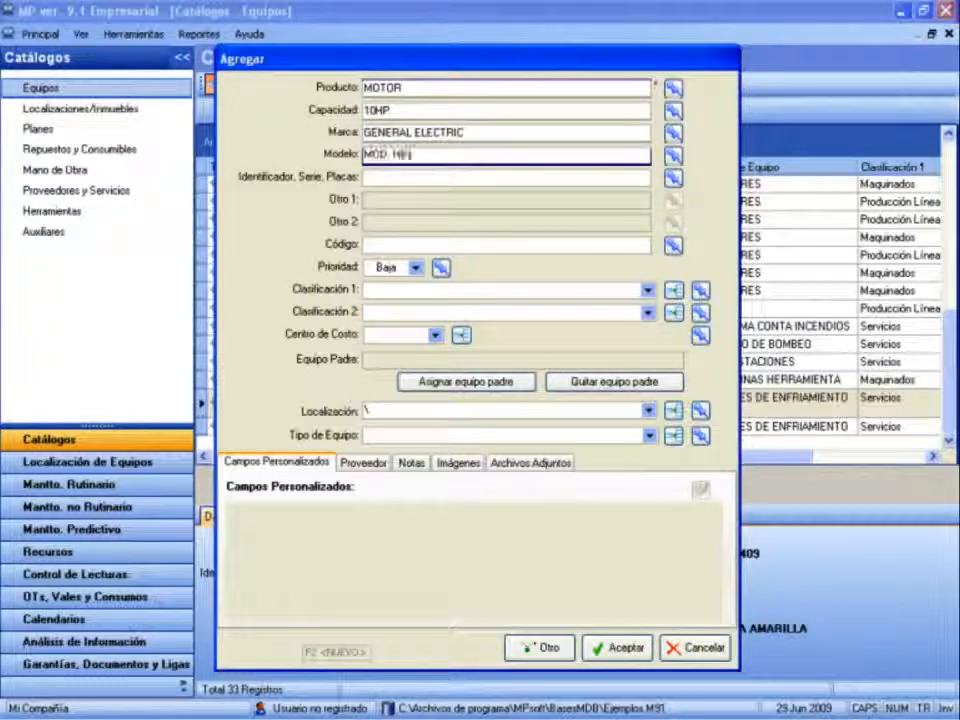
Enter NS 456354 as the new motor's identifier or serial and MO-087 as its code.
key("Tab")
type("NS 456354")
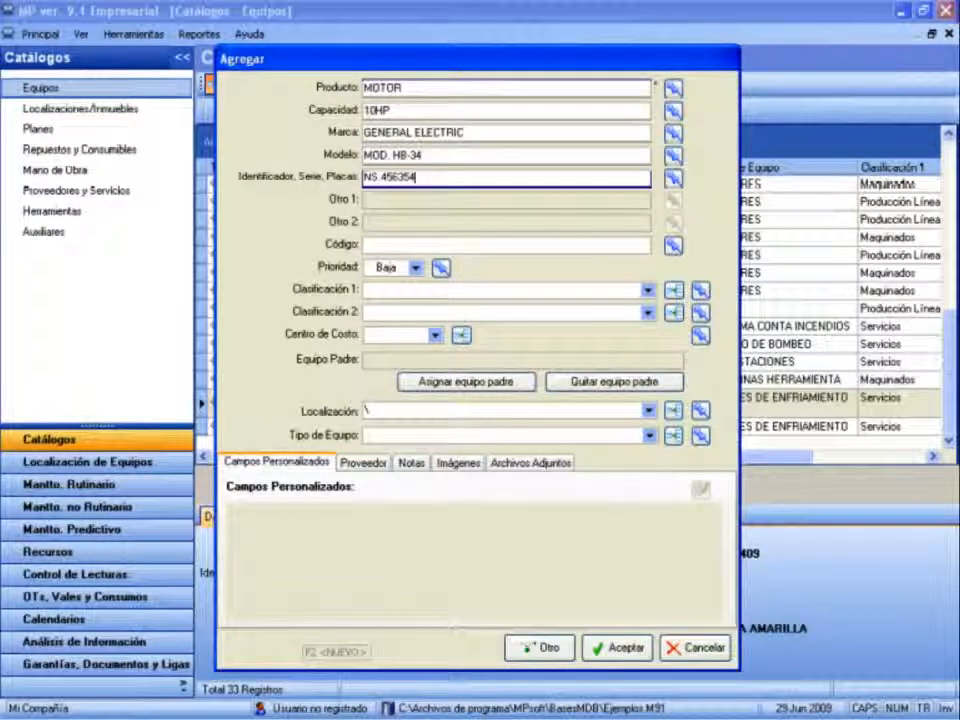
key("Tab")
type("MO-087")
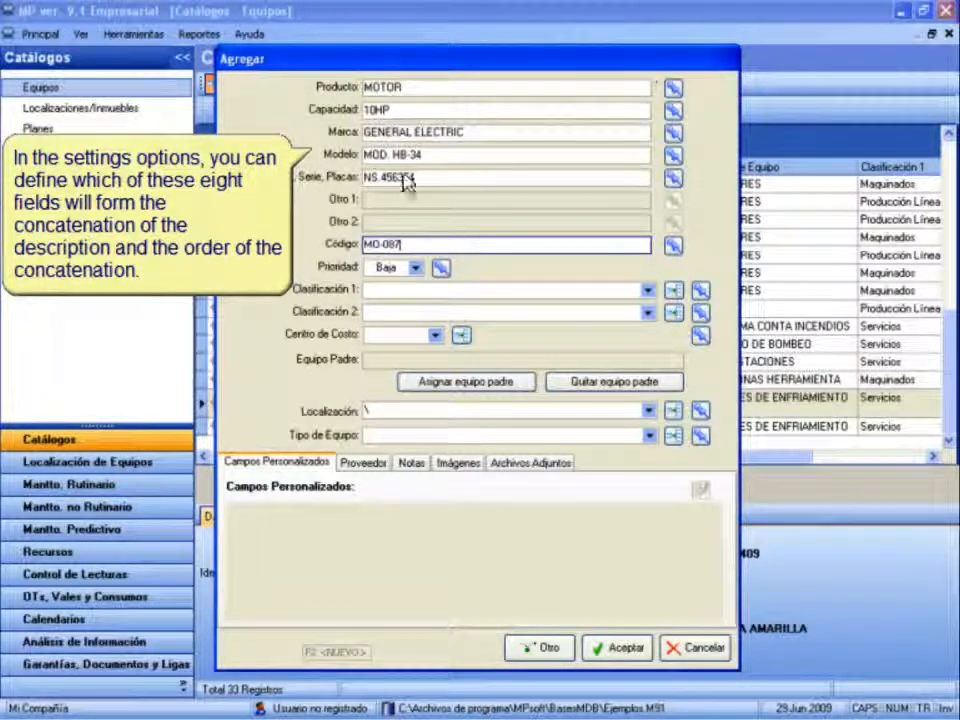
Set the motor's priority to Alta, its classifications to Producción Línea A and ETIQUETA ROJA, and its cost centre to 60-150.
left_click(417, 271)
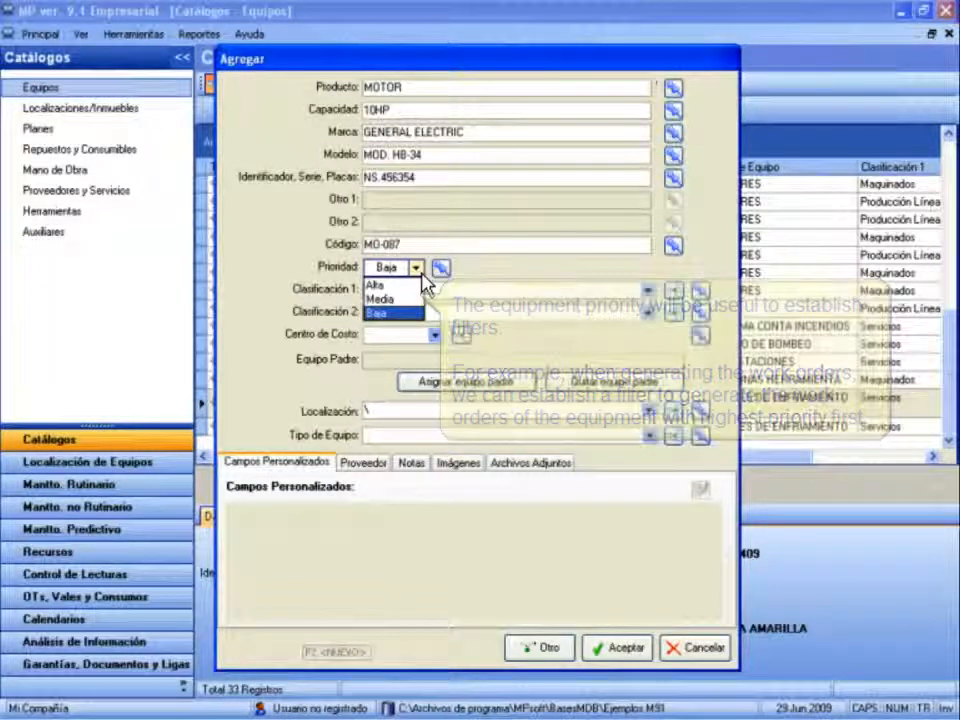
left_click(398, 285)
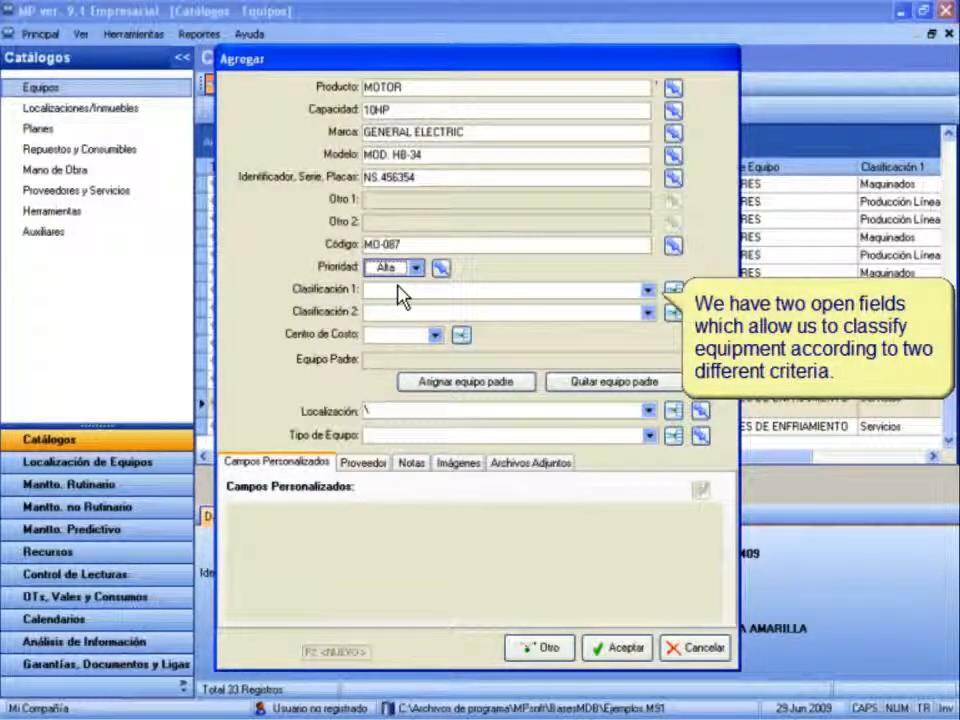
left_click(647, 290)
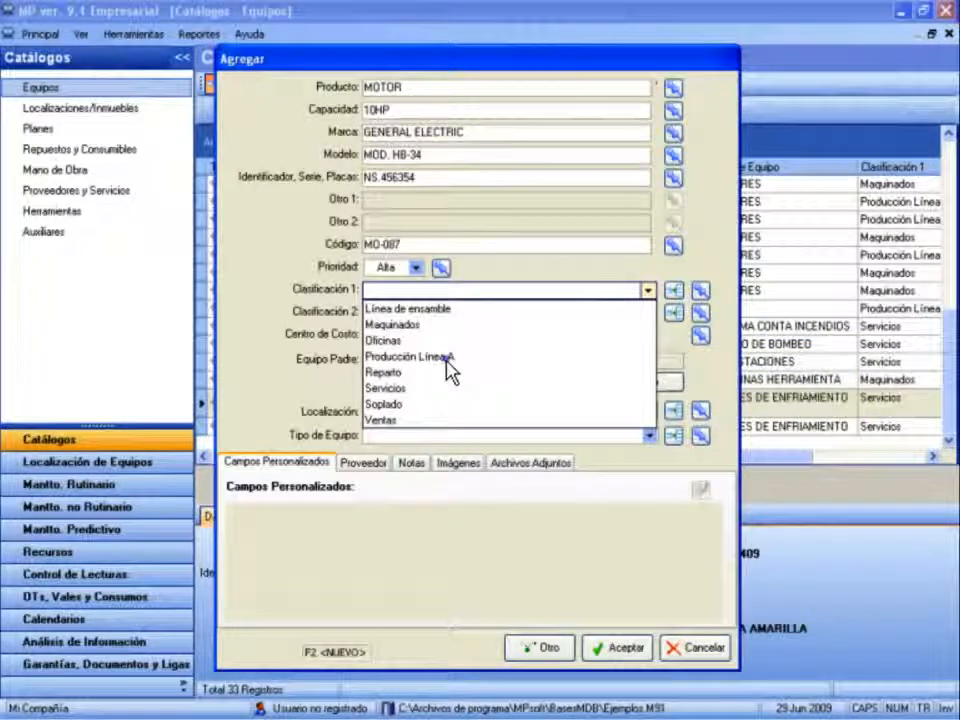
left_click(447, 358)
left_click(650, 313)
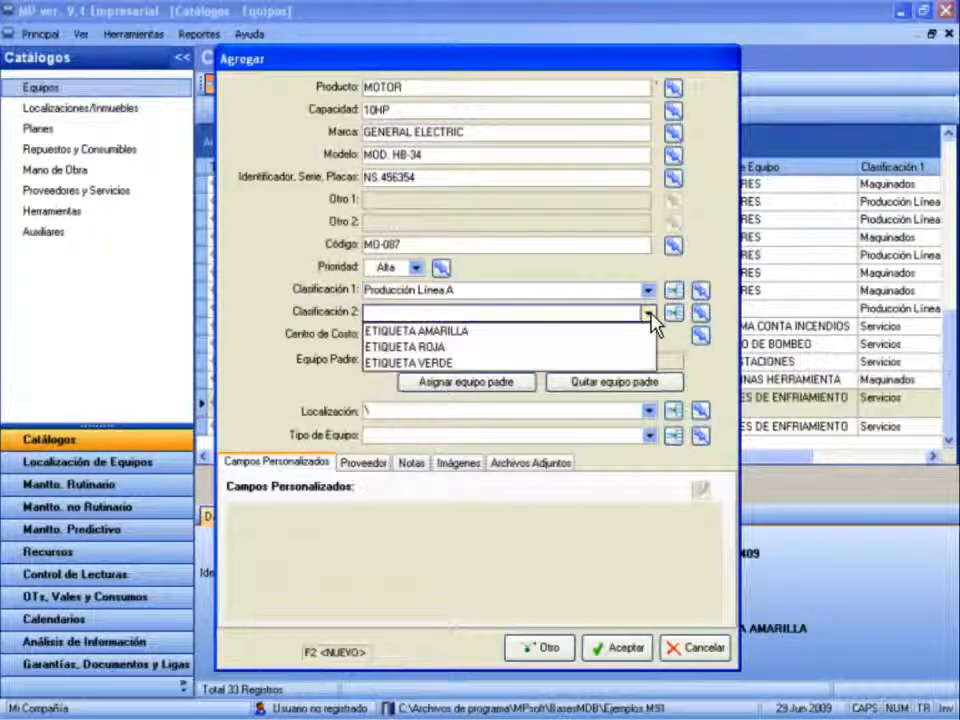
left_click(424, 348)
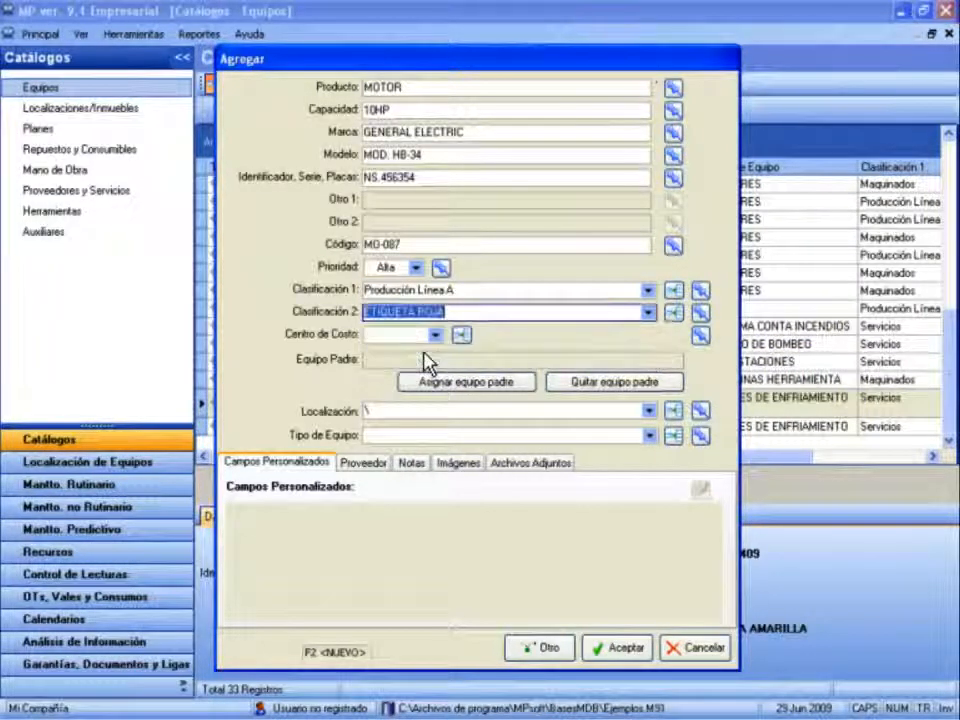
left_click(437, 337)
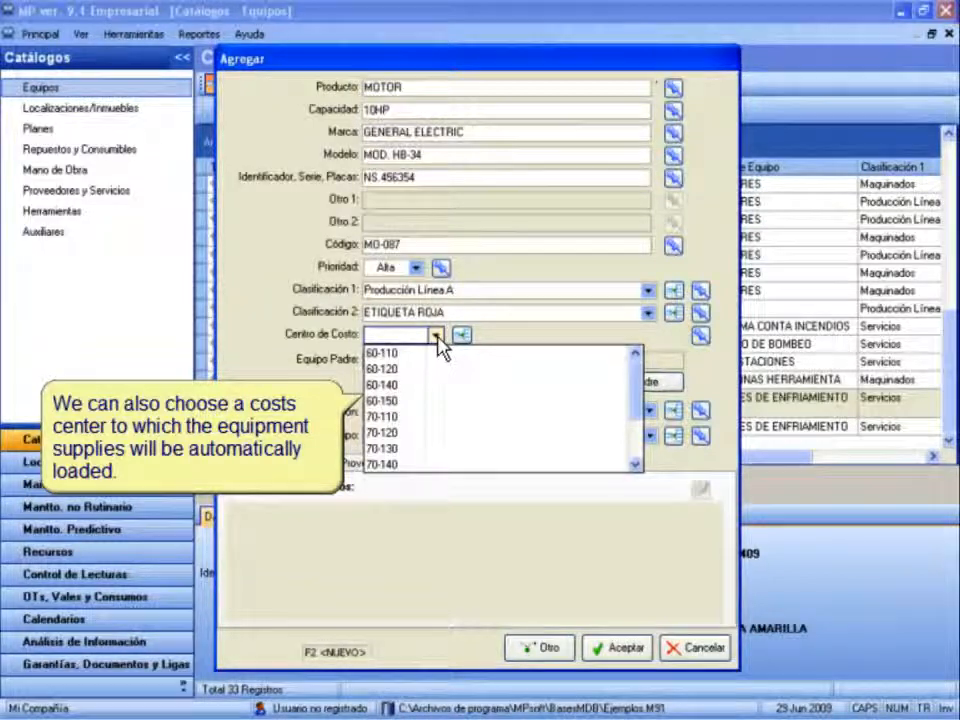
left_click(405, 404)
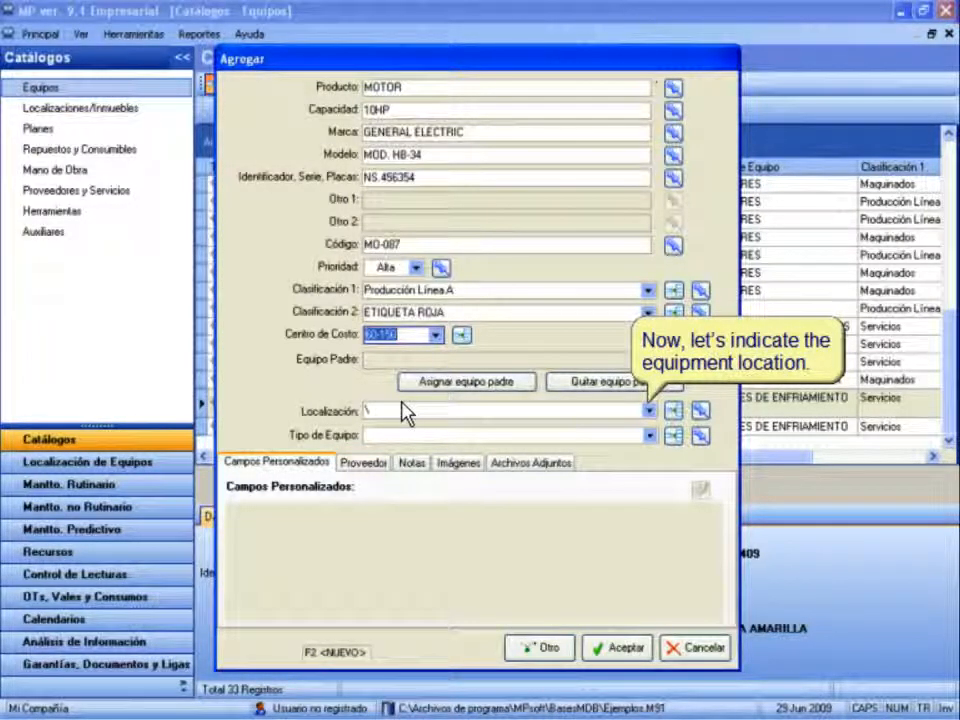
Locate the motor in EDIFICIO \ SOTANO \ CUARTO DE MÁQUINAS and set its equipment type to MOTORES.
left_click(650, 411)
left_click_drag(654, 414, 644, 672)
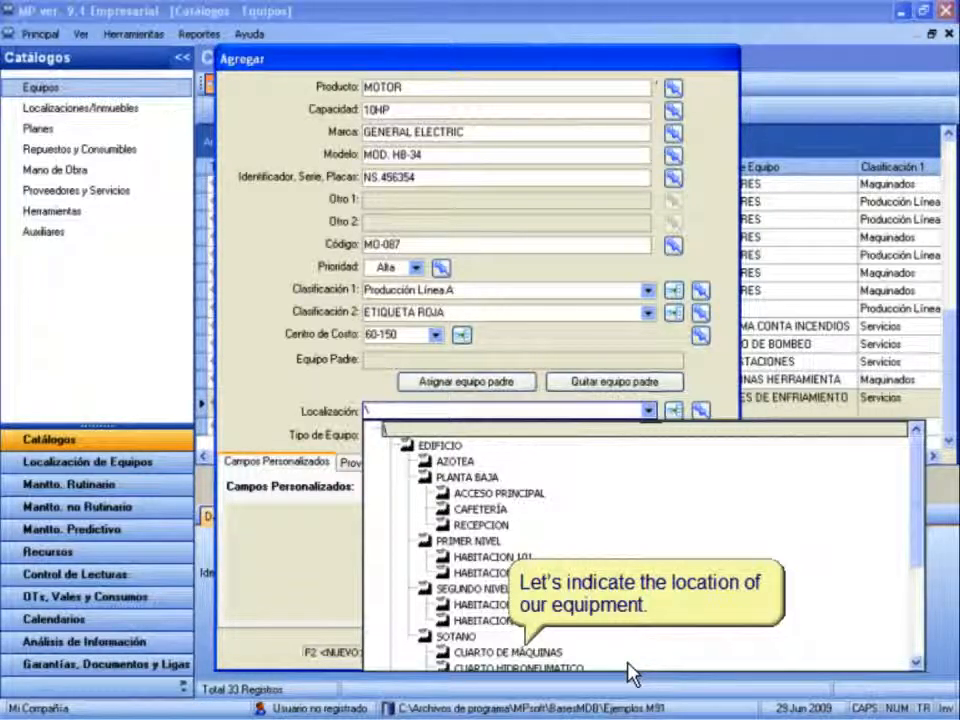
left_click(508, 652)
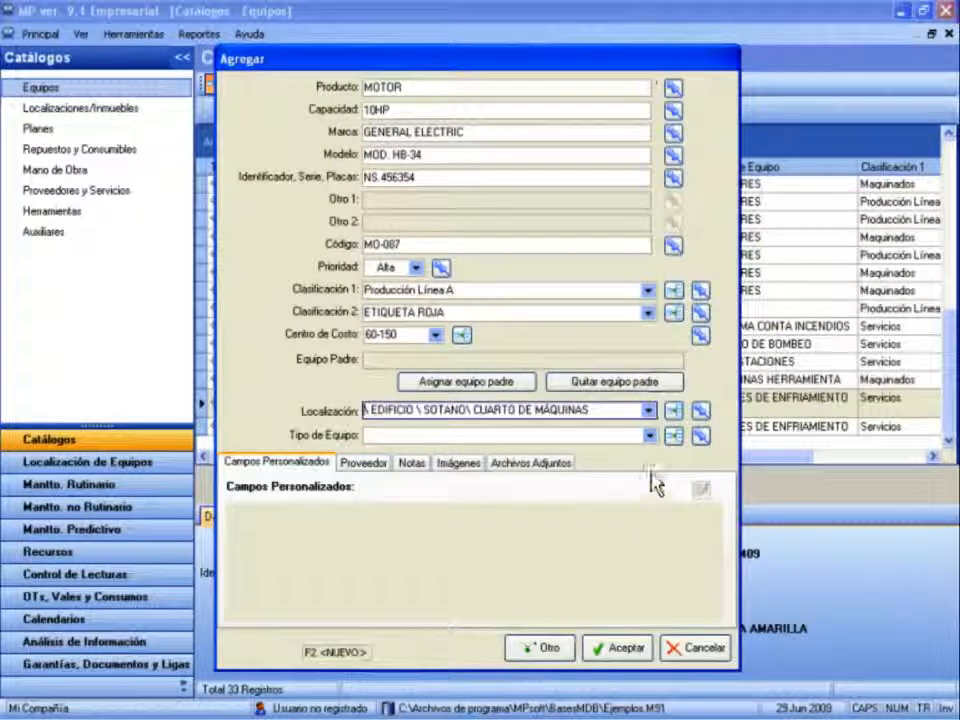
left_click(650, 437)
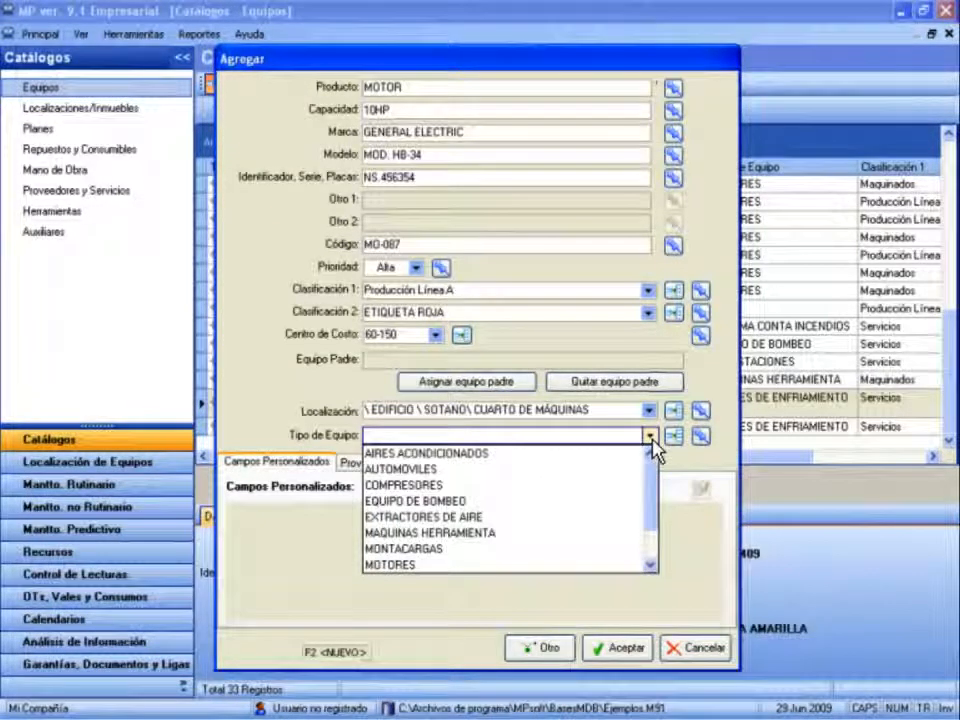
left_click(413, 566)
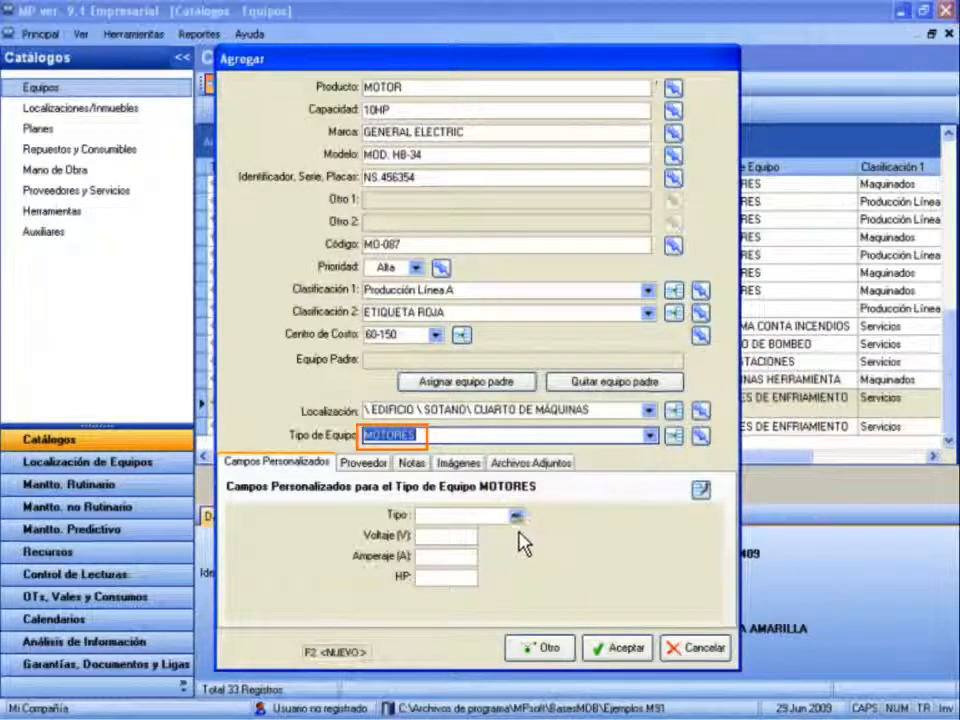
Set the motor's custom fields to type Inducción, voltage 220, amperage 18 and HP 10, and save the new equipment record.
left_click(515, 516)
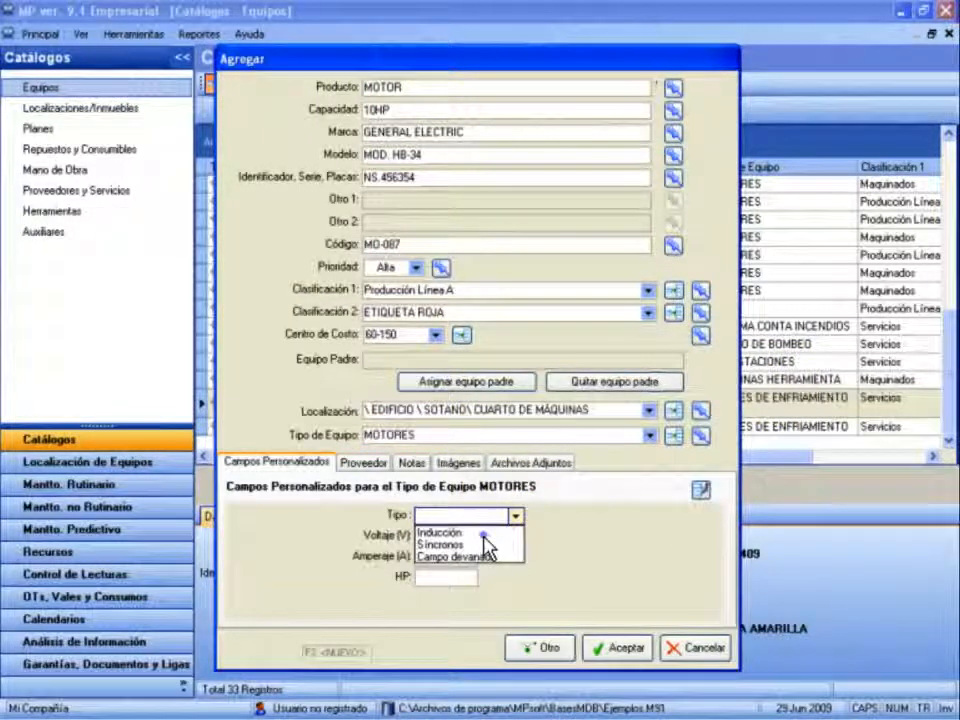
left_click(488, 534)
key("Tab")
type("220")
key("Tab")
type("18")
key("Tab")
type("10")
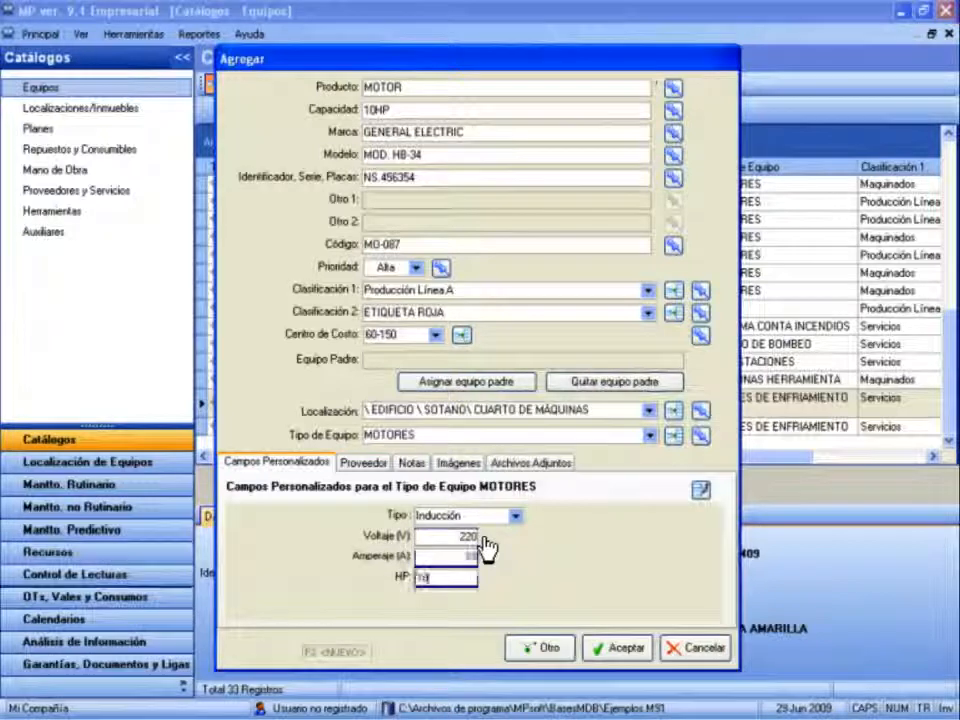
left_click(622, 647)
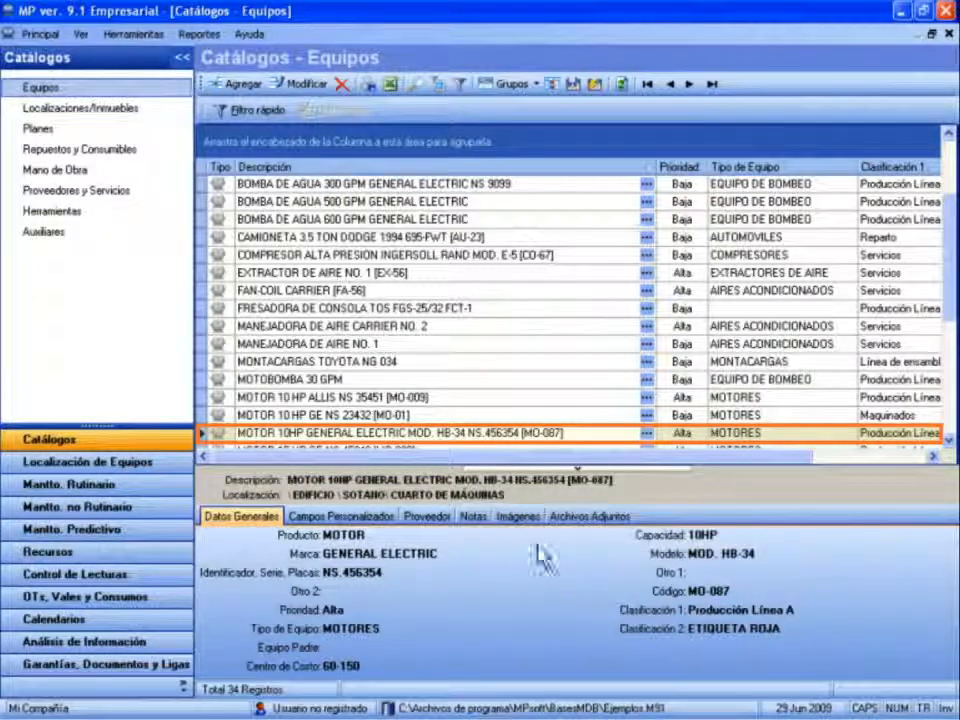
Collapse the record details and the main menu, and add the Localización column to the equipment list.
left_click(536, 477)
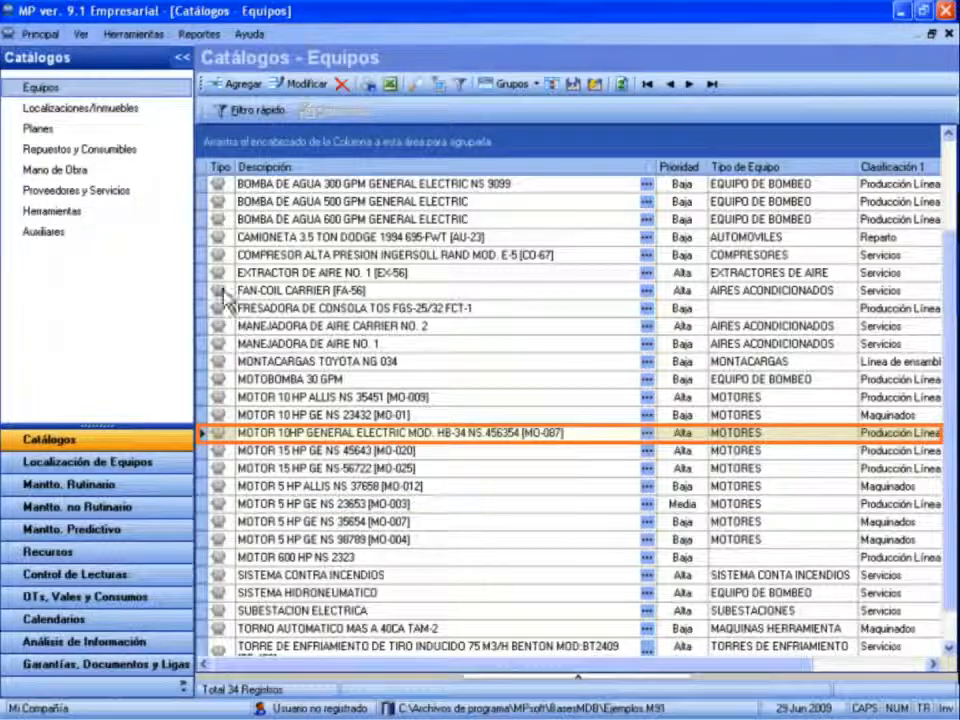
left_click(182, 57)
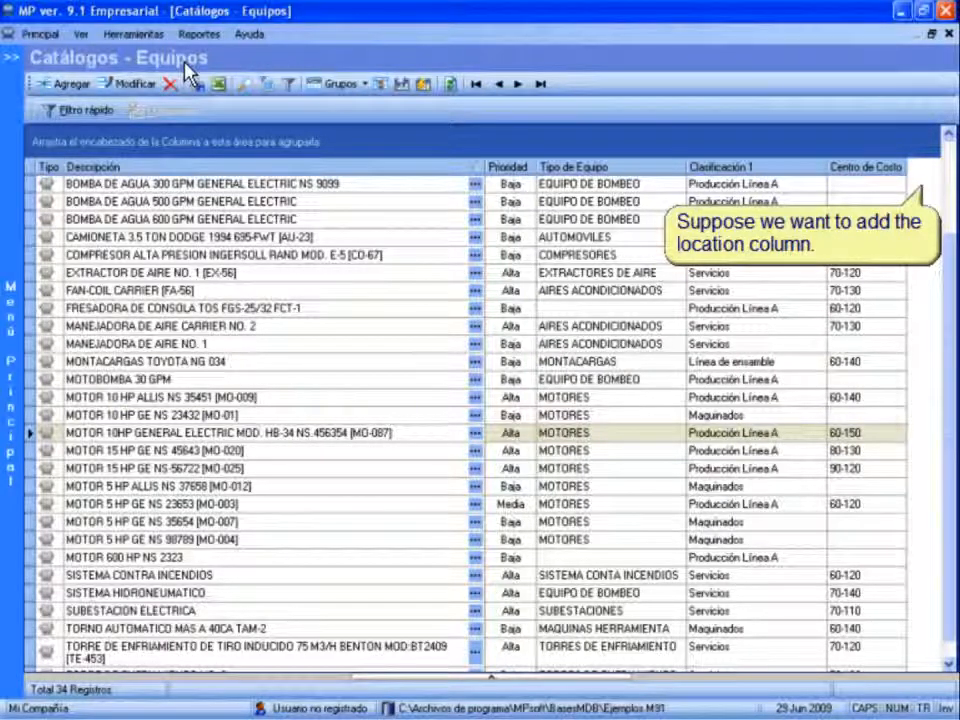
left_click(380, 86)
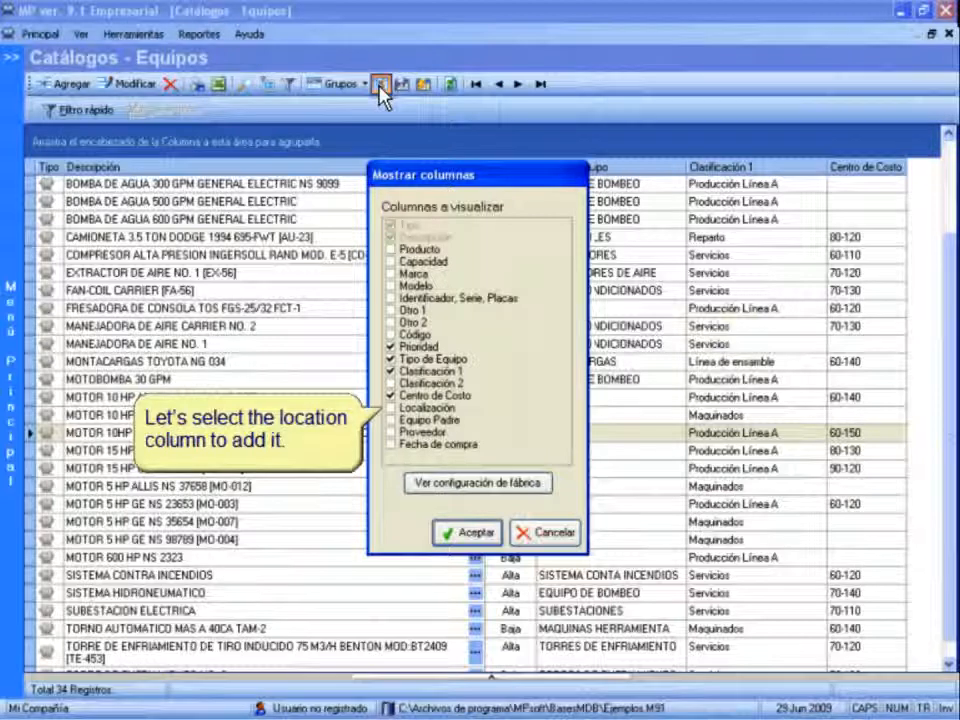
left_click(394, 408)
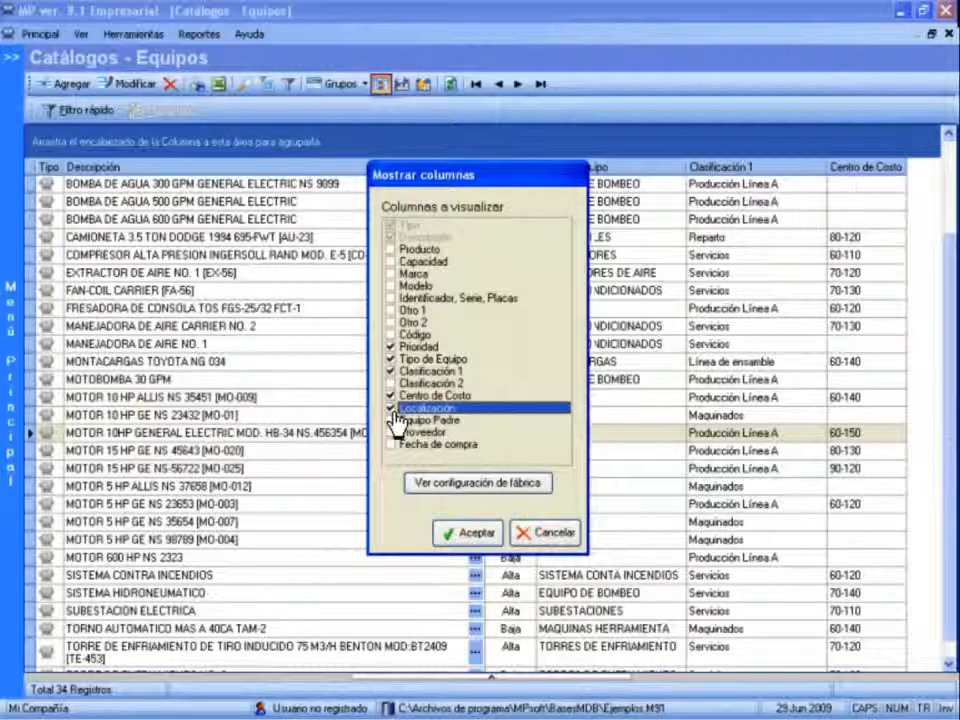
left_click(464, 533)
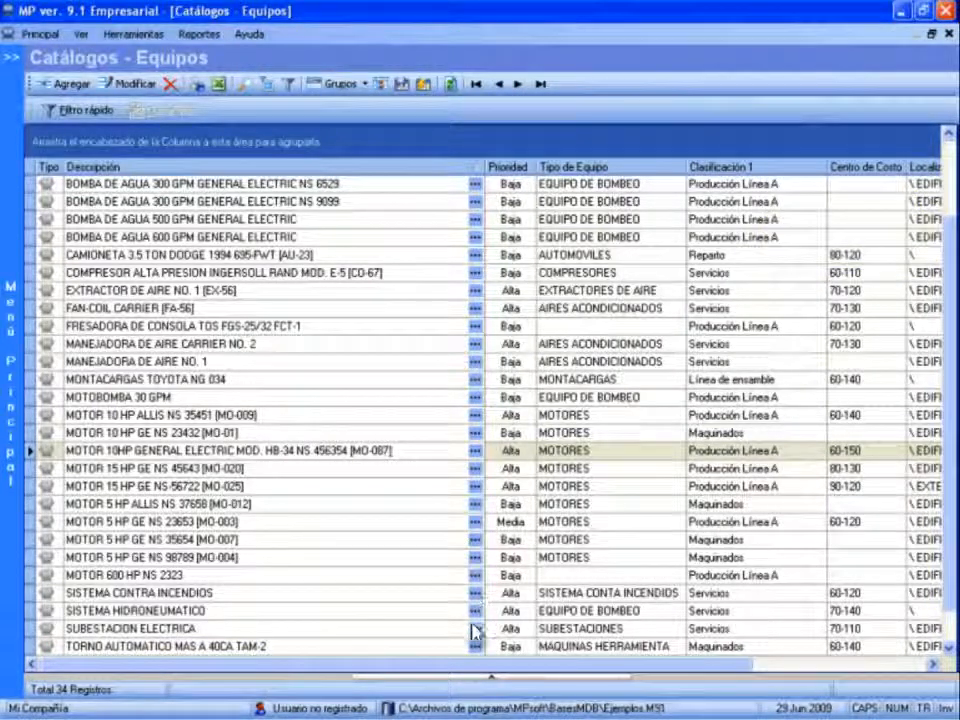
left_click_drag(476, 670, 615, 673)
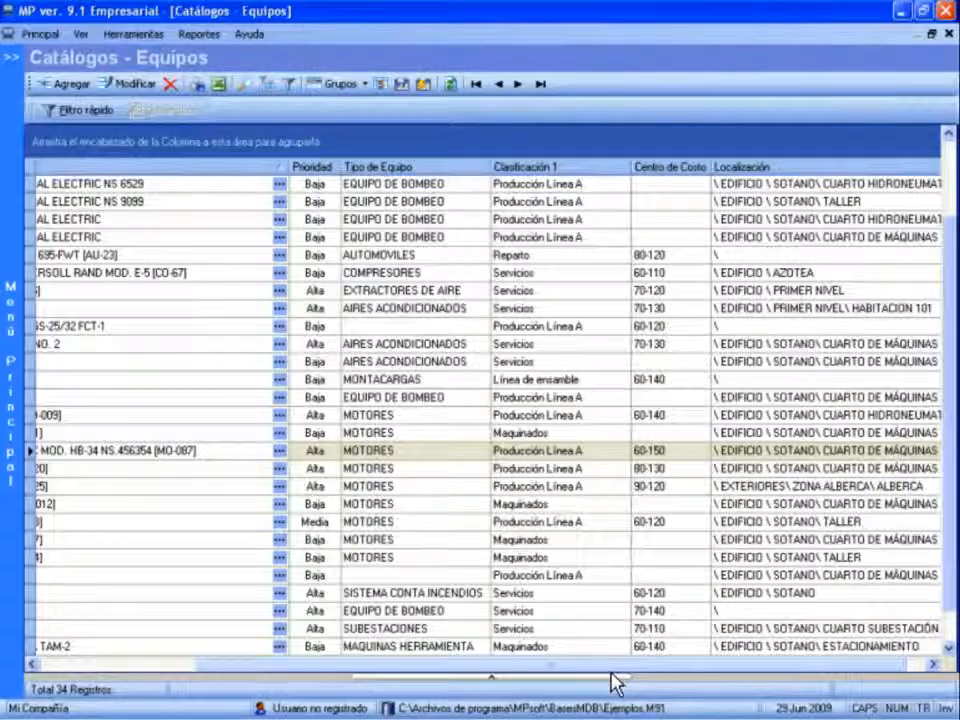
left_click_drag(614, 673, 447, 673)
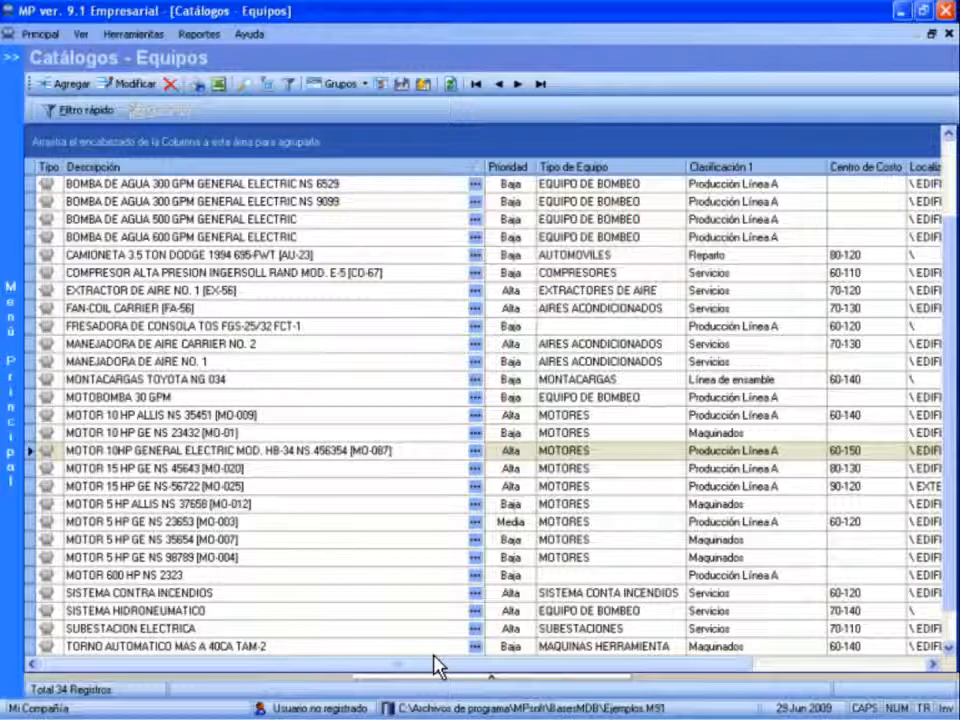
Sort the equipment list by Clasificación 1 and return it to sorting by Descripción.
left_click(731, 172)
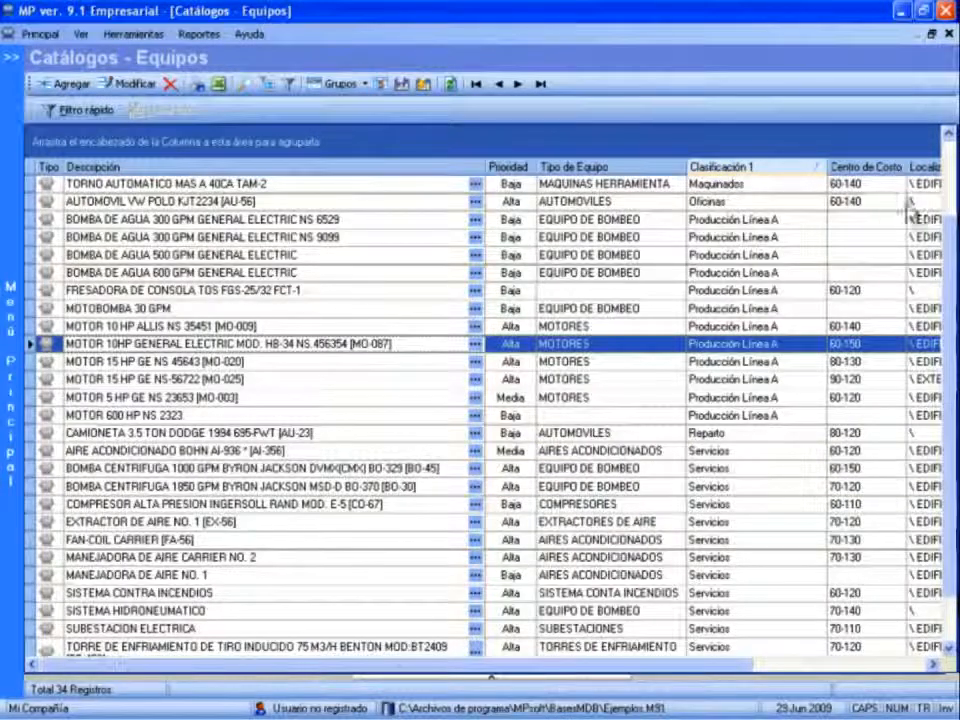
left_click_drag(952, 283, 948, 180)
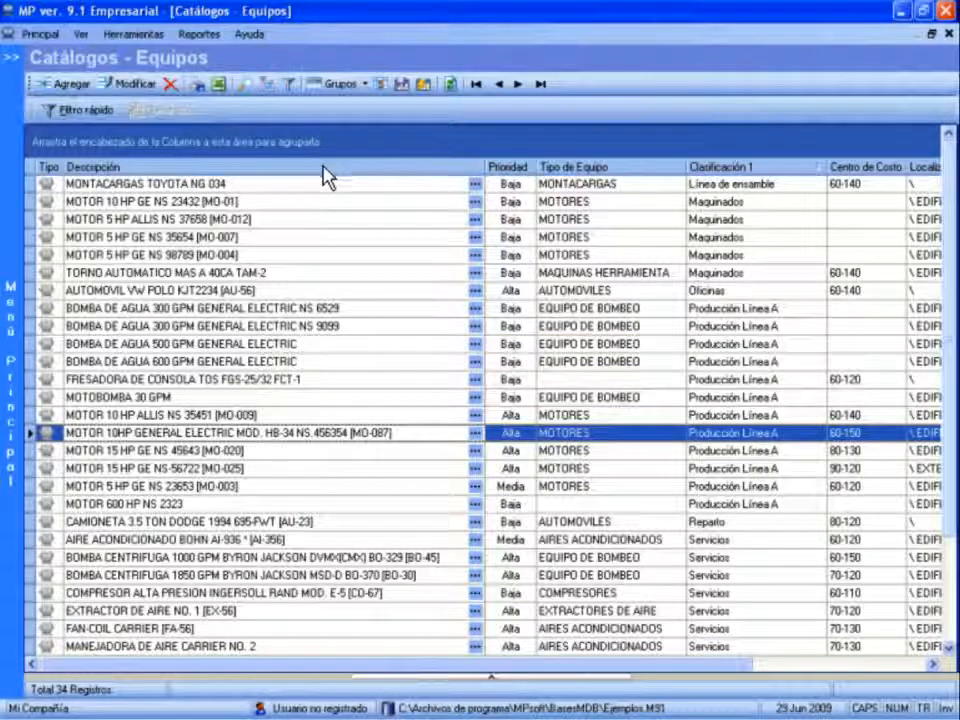
left_click(137, 170)
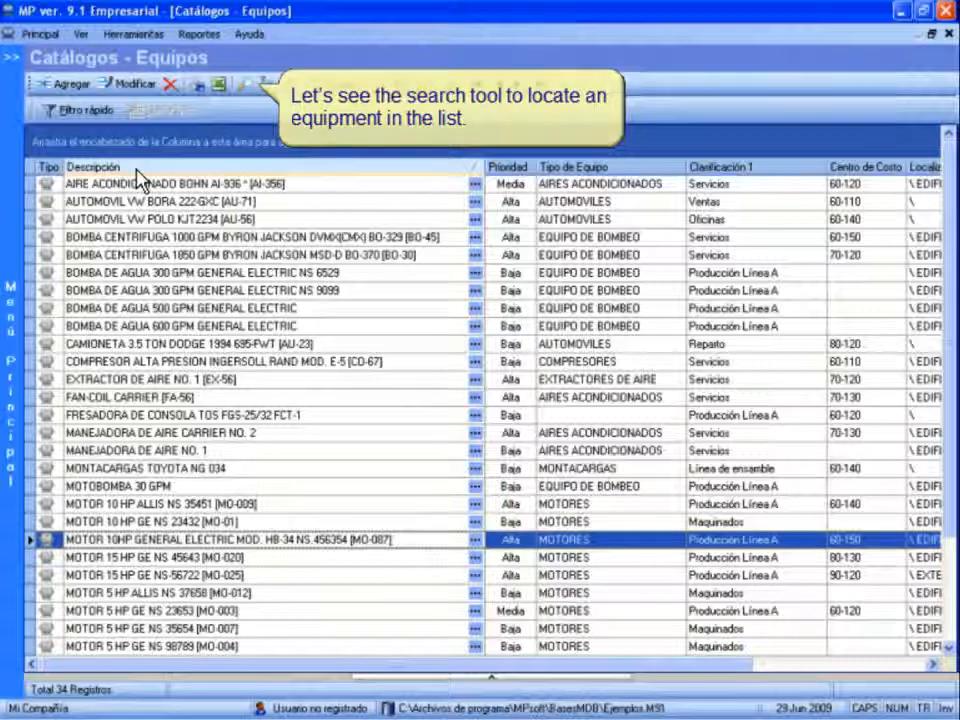
Search the equipment descriptions for the code MO-01.
left_click(246, 85)
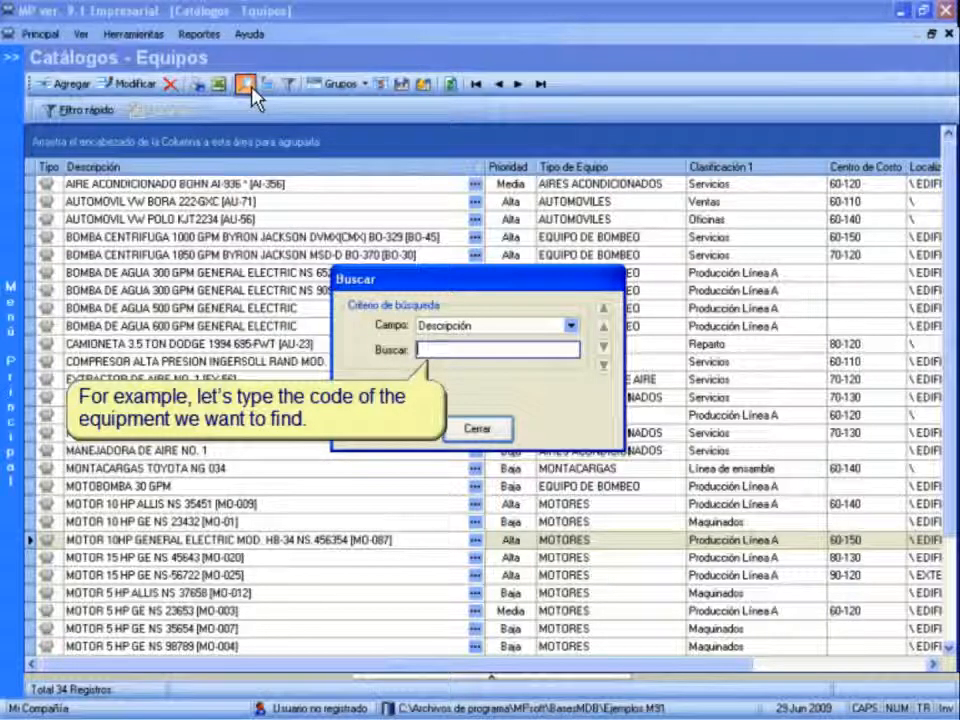
type("MO-01")
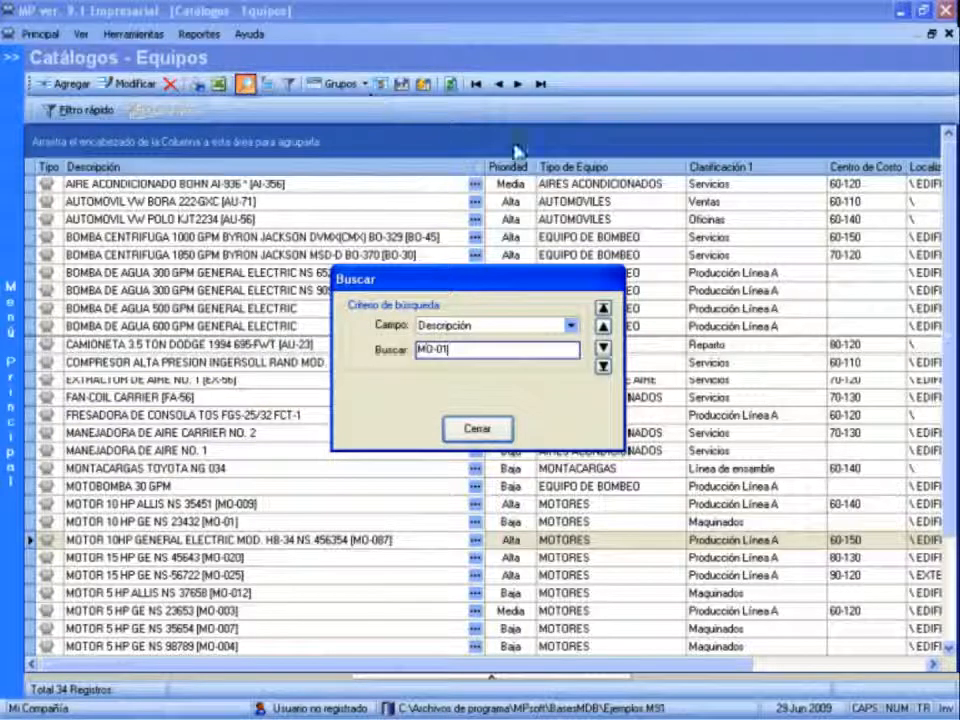
left_click(604, 327)
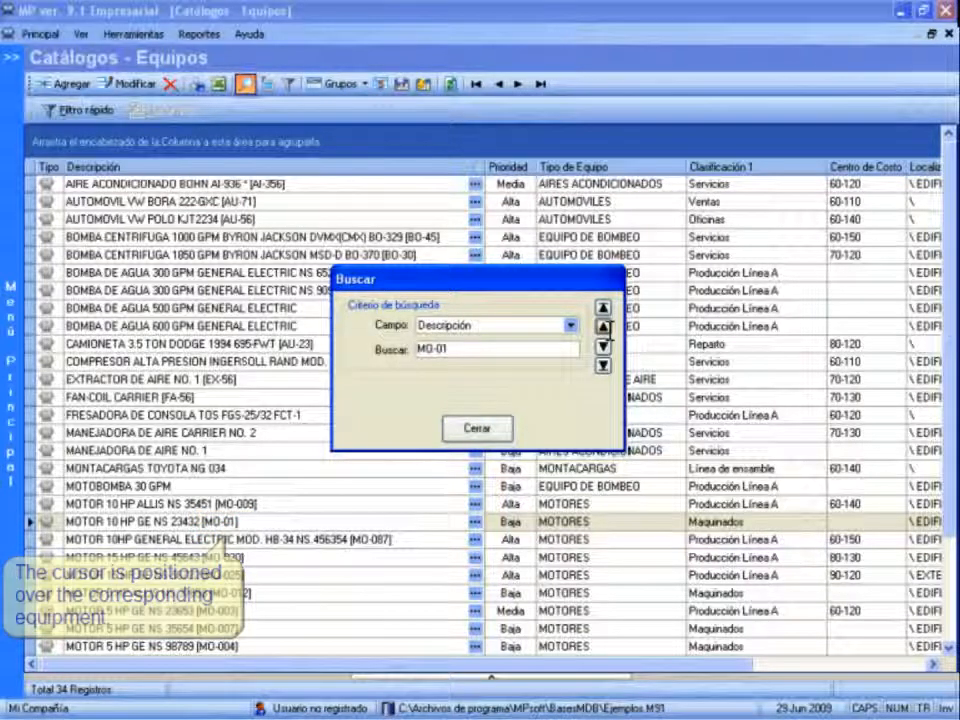
Search the equipment descriptions for MOTOBOMBA and close the search.
double_click(441, 348)
key("Delete")
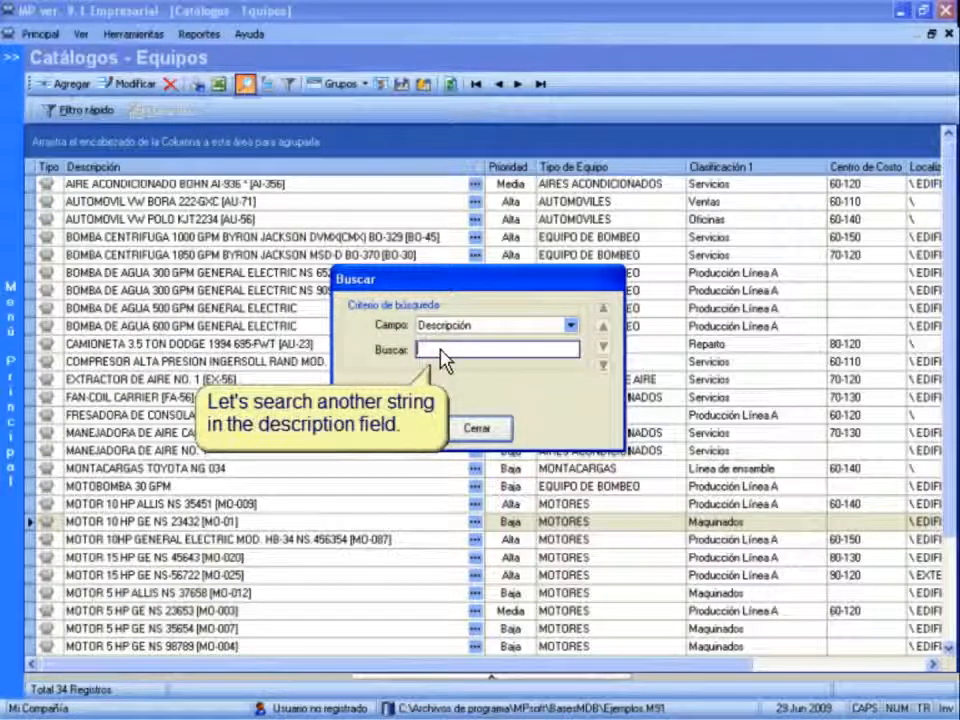
type("MO")
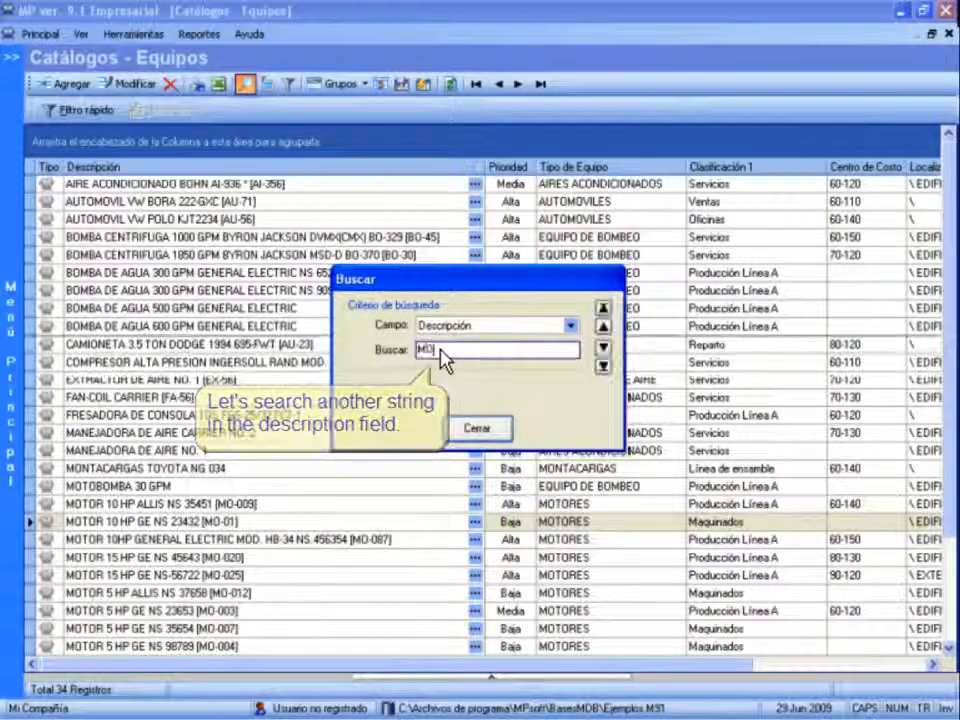
type("TOBOMBA")
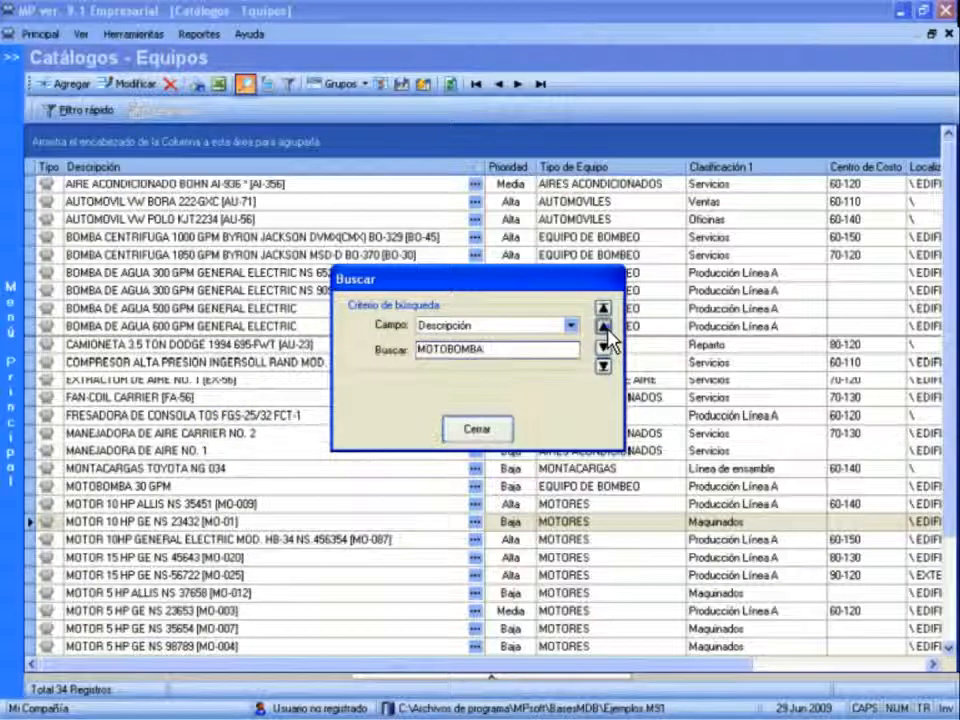
left_click(604, 327)
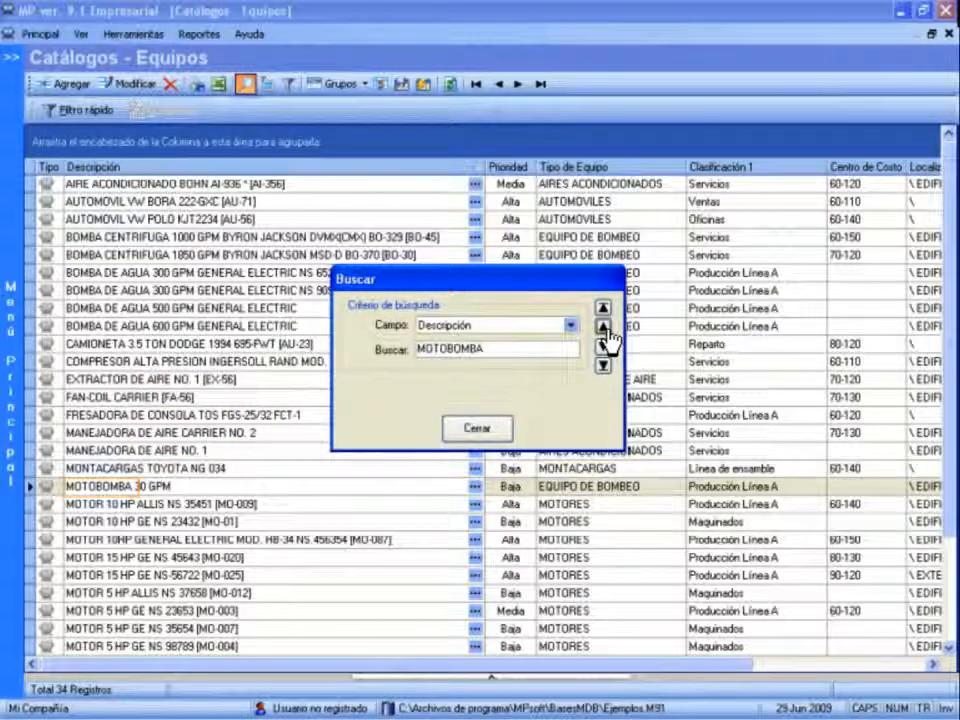
left_click(484, 430)
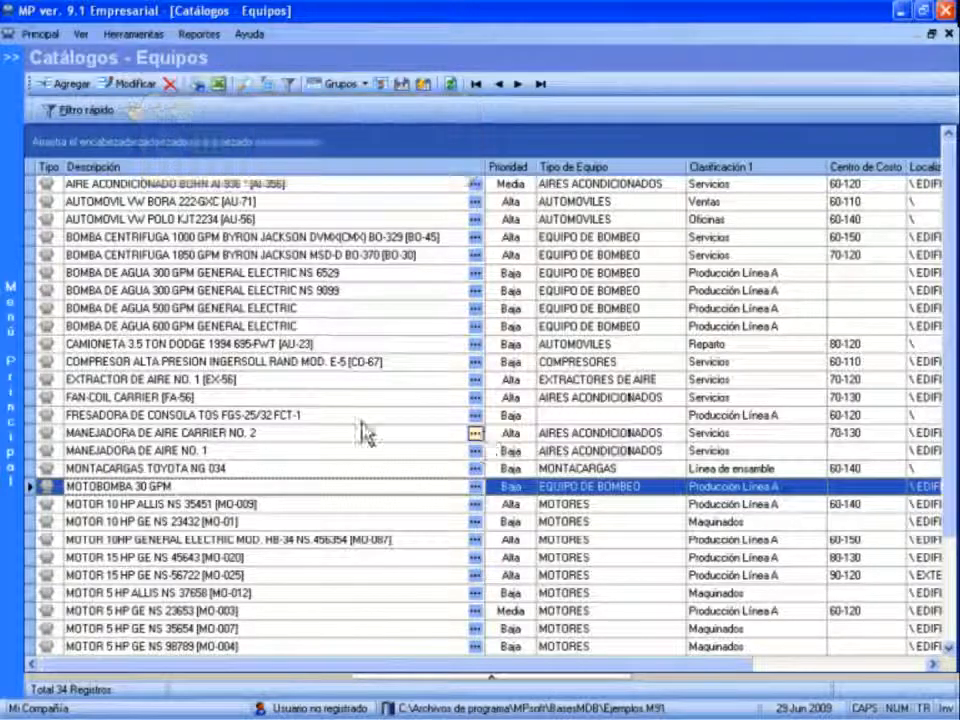
Quick-filter the equipment list by the description AIRE and remove the filter.
left_click(85, 112)
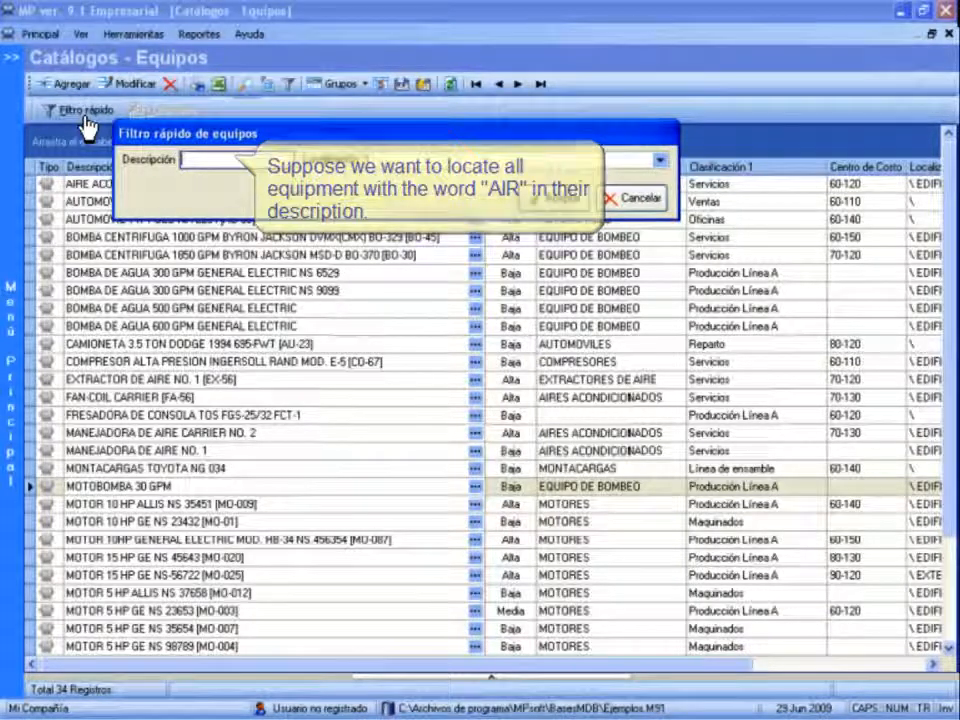
type("AIRE")
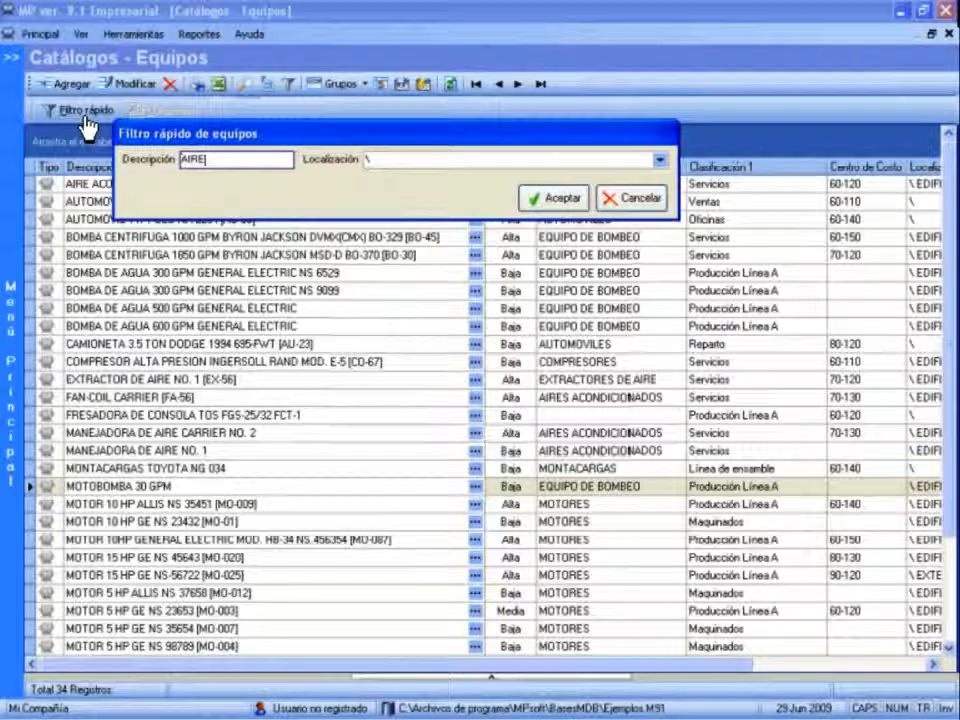
left_click(553, 200)
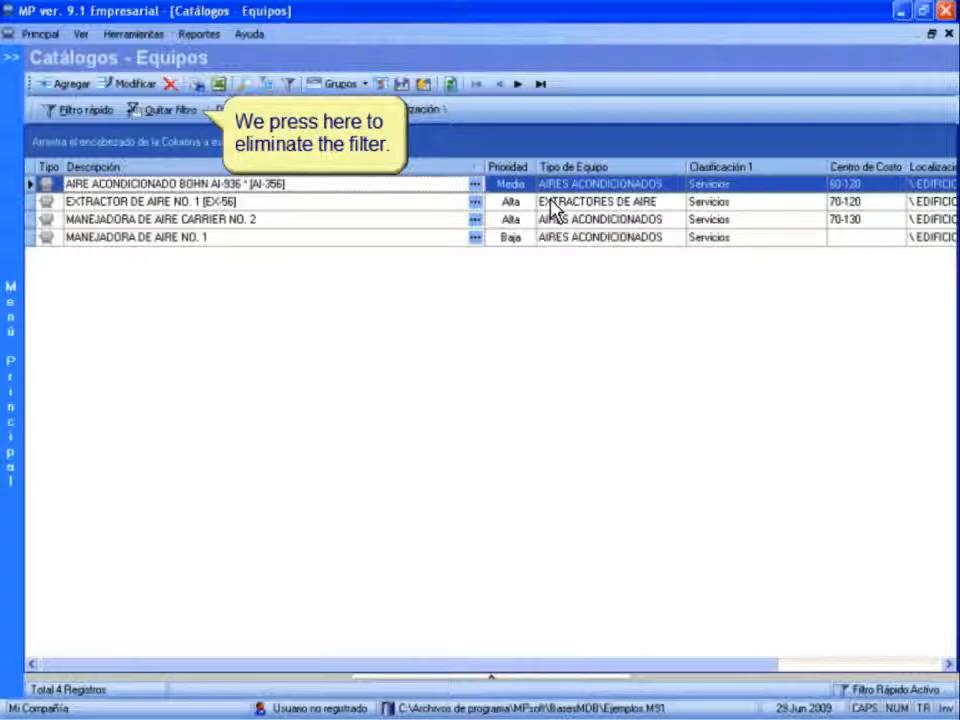
left_click(164, 118)
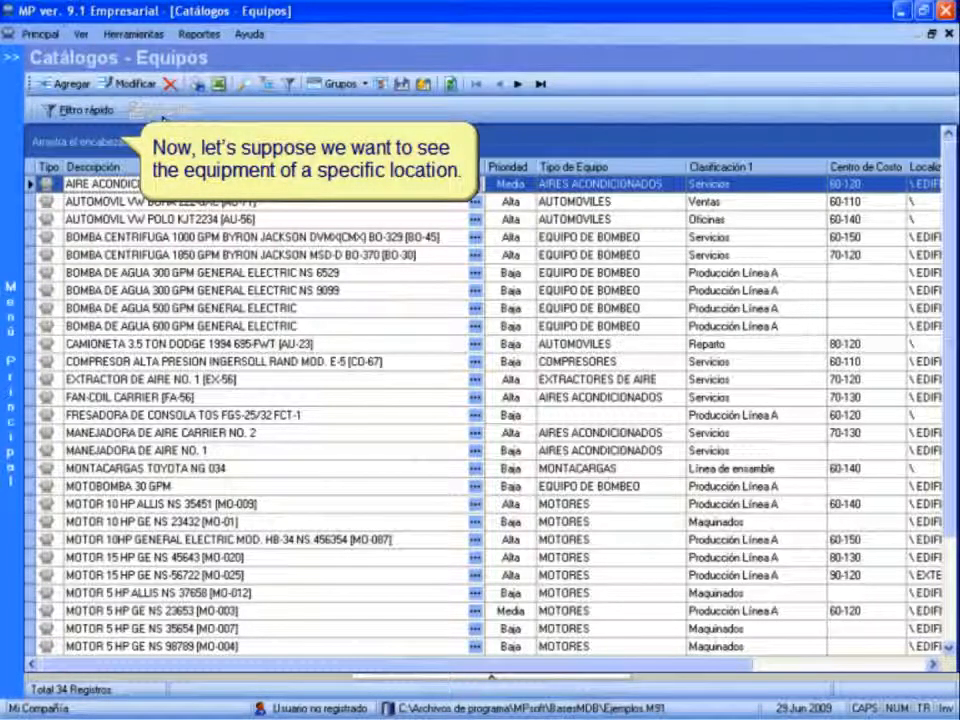
Quick-filter the equipment list by the location EDIFICIO \ SOTANO \ CUARTO DE MÁQUINAS.
left_click(92, 115)
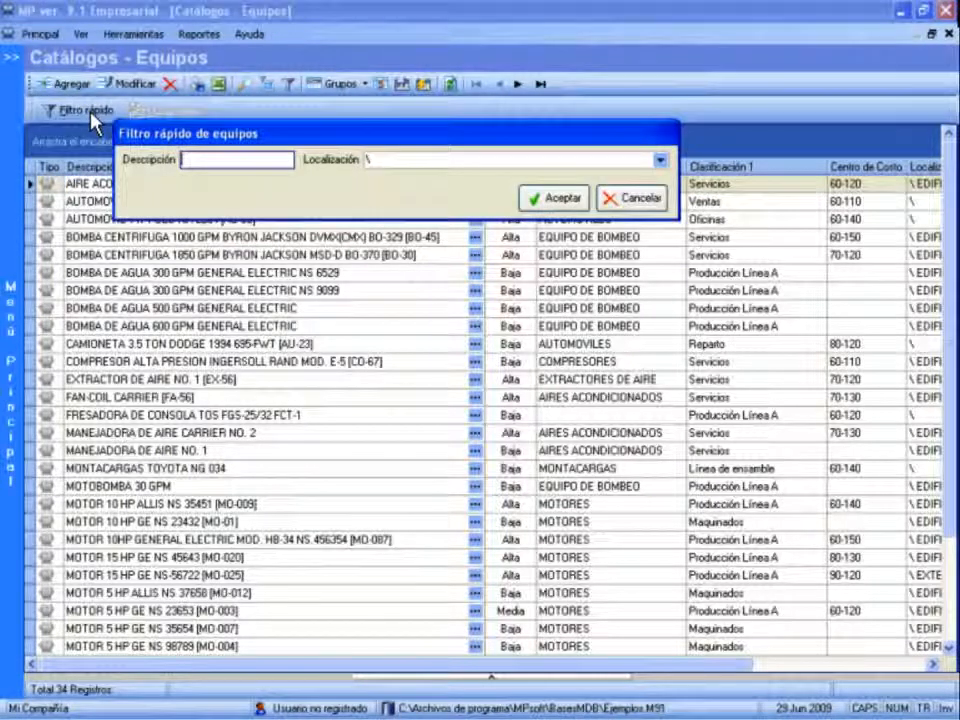
left_click(660, 160)
left_click_drag(660, 160, 618, 583)
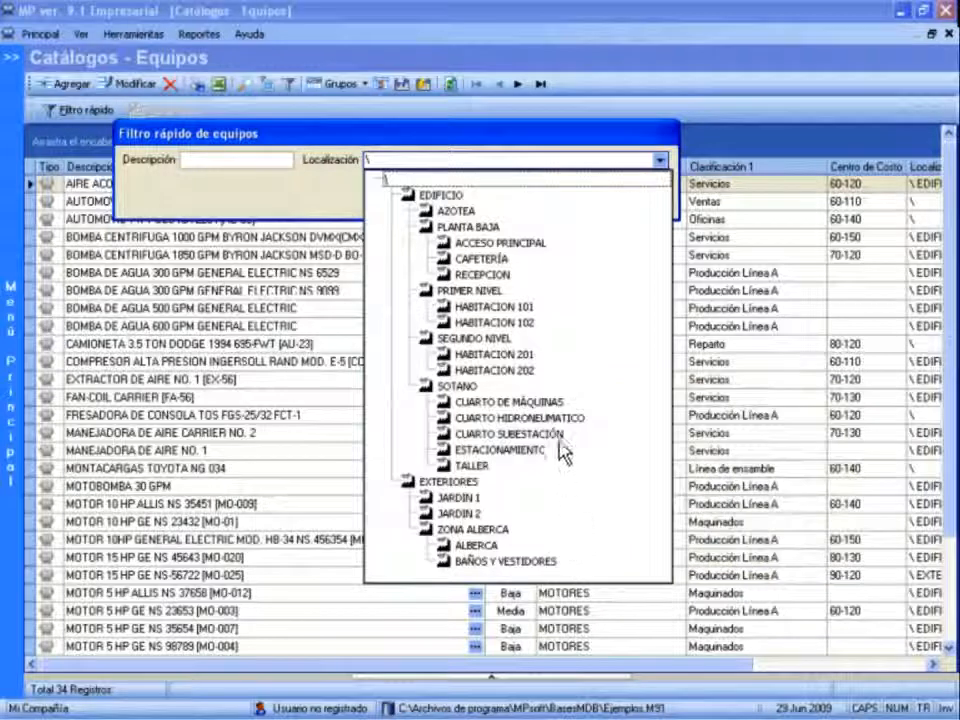
left_click(560, 405)
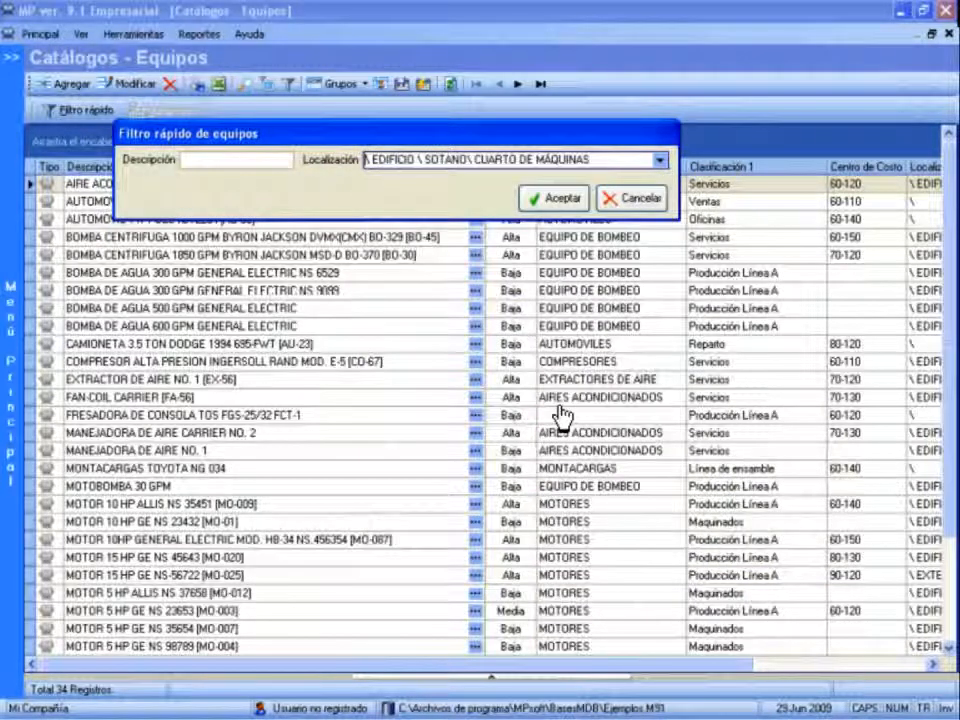
left_click(566, 206)
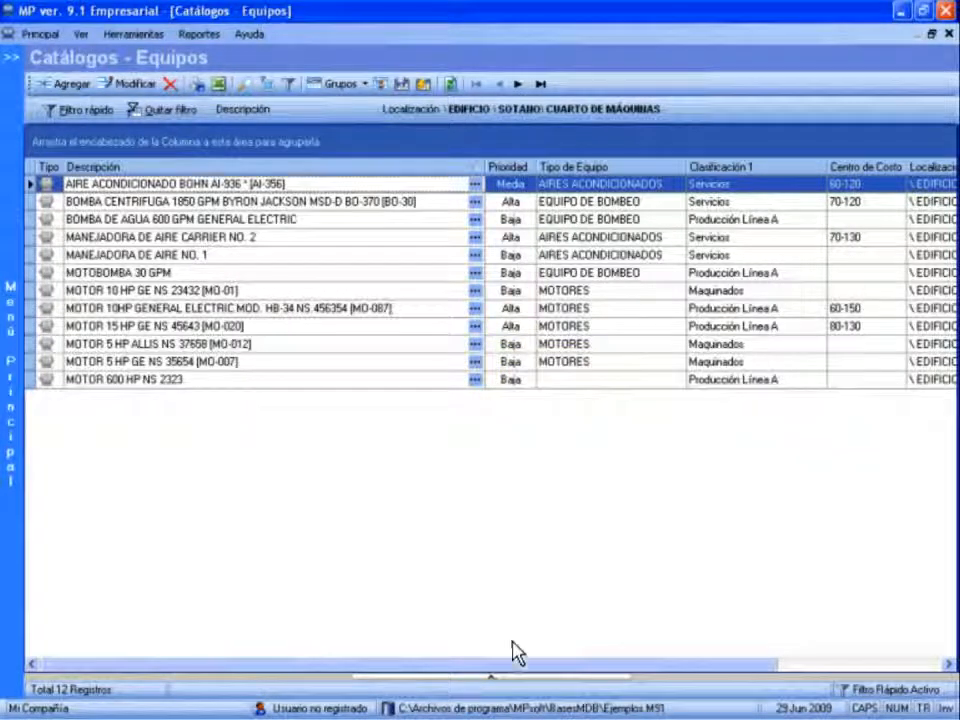
Move the Localización column directly after the Descripción column in the equipment list.
left_click_drag(512, 662, 674, 670)
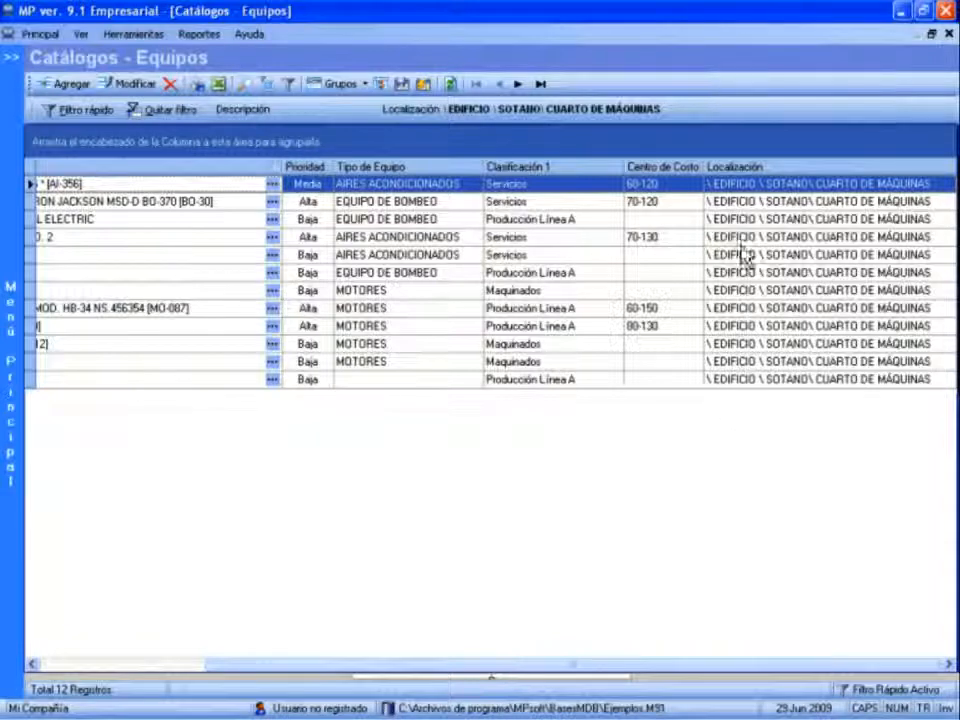
left_click_drag(741, 169, 292, 172)
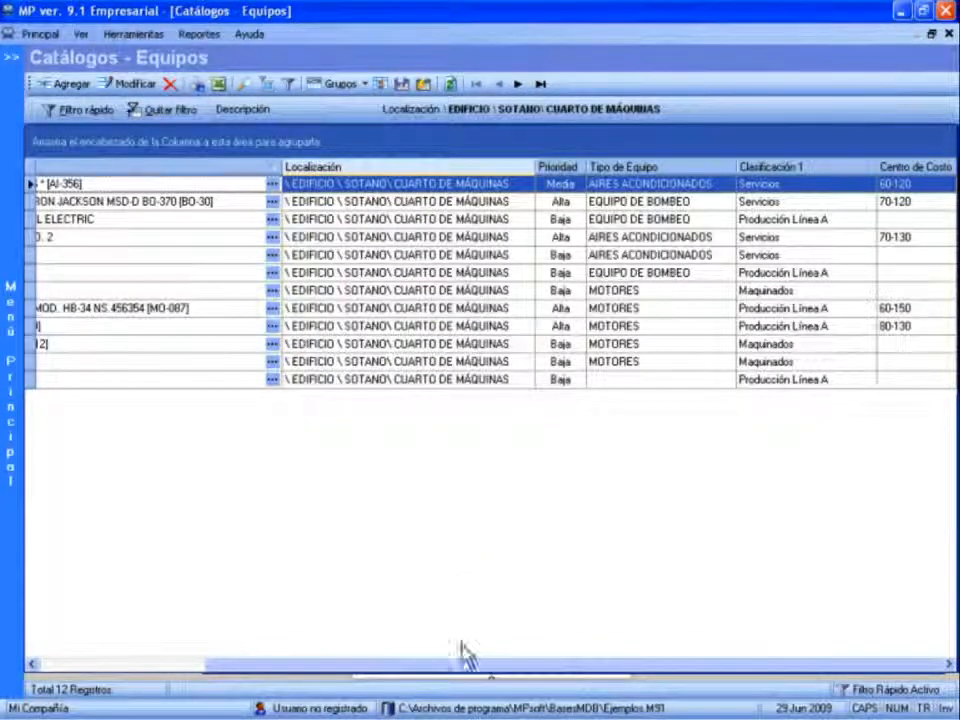
left_click_drag(490, 666, 296, 670)
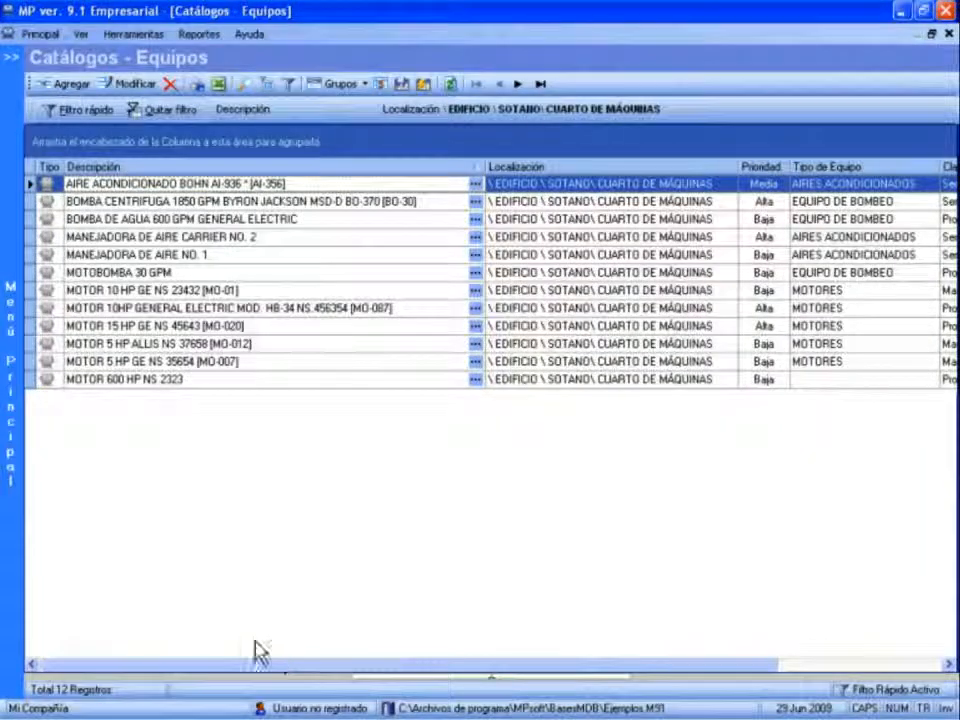
Remove the location filter and group the equipment list by Tipo de Equipo, with the MOTORES group expanded.
left_click(182, 116)
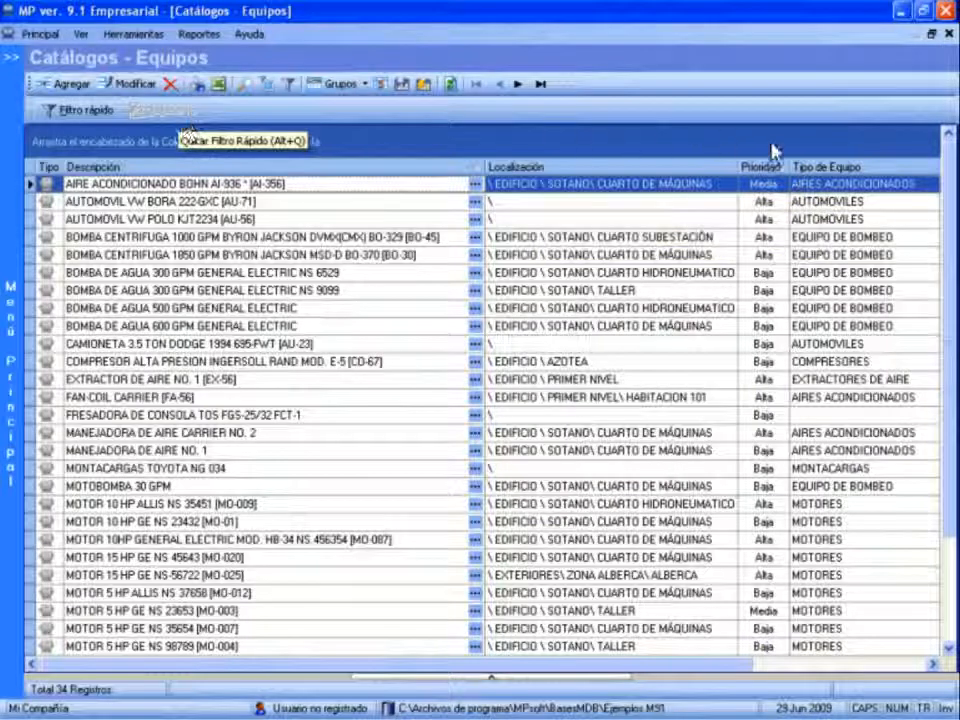
left_click_drag(816, 167, 190, 146)
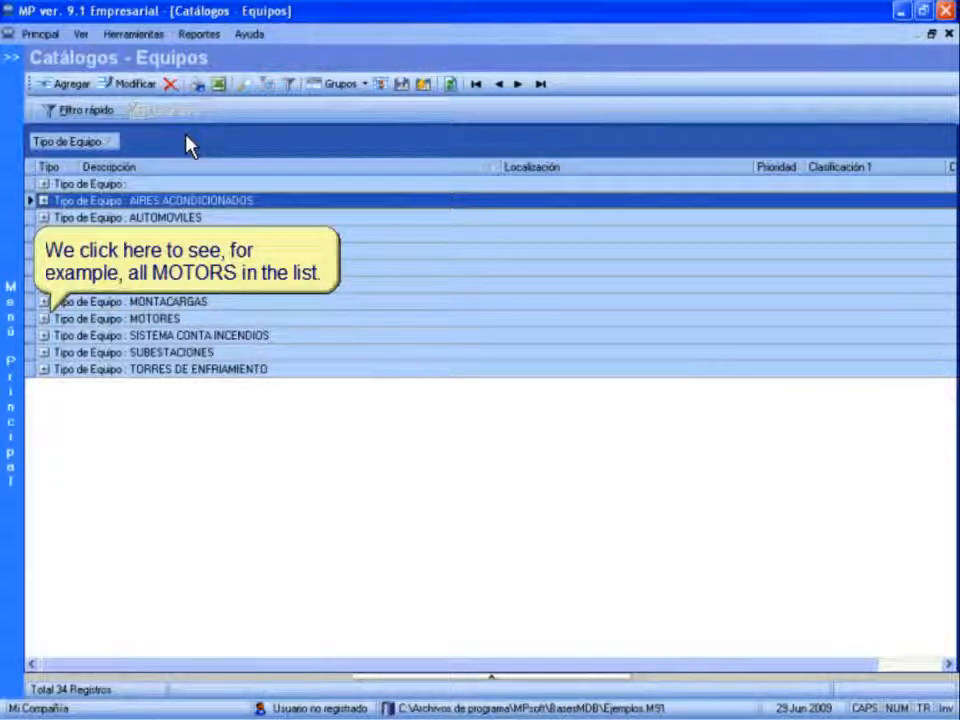
left_click(45, 319)
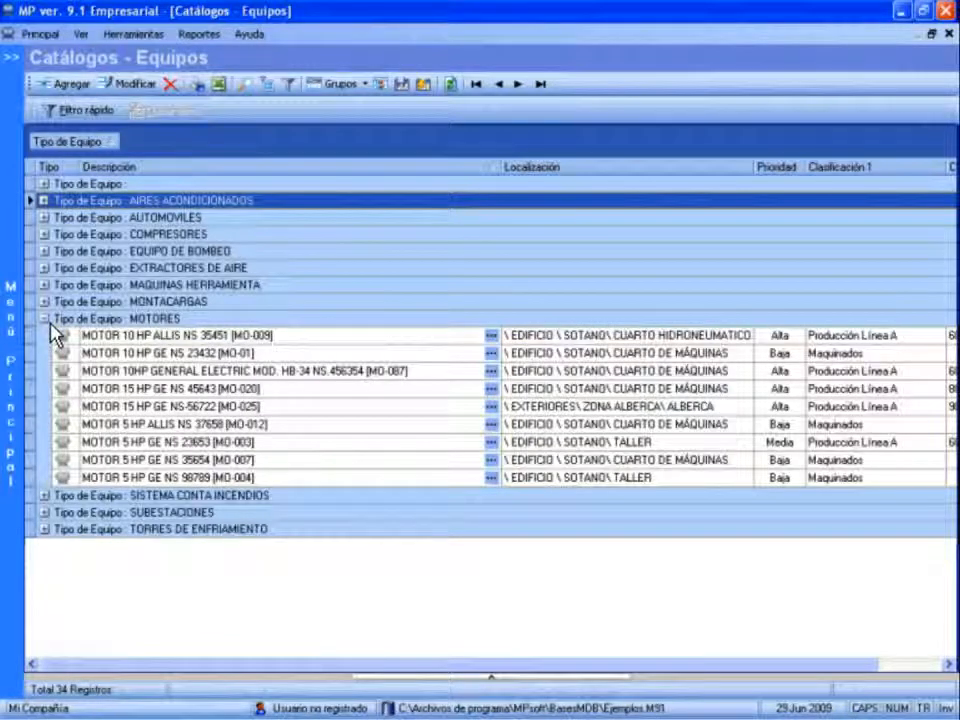
Expand the EQUIPO DE BOMBEO group and turn off grouping in the equipment list.
left_click(45, 251)
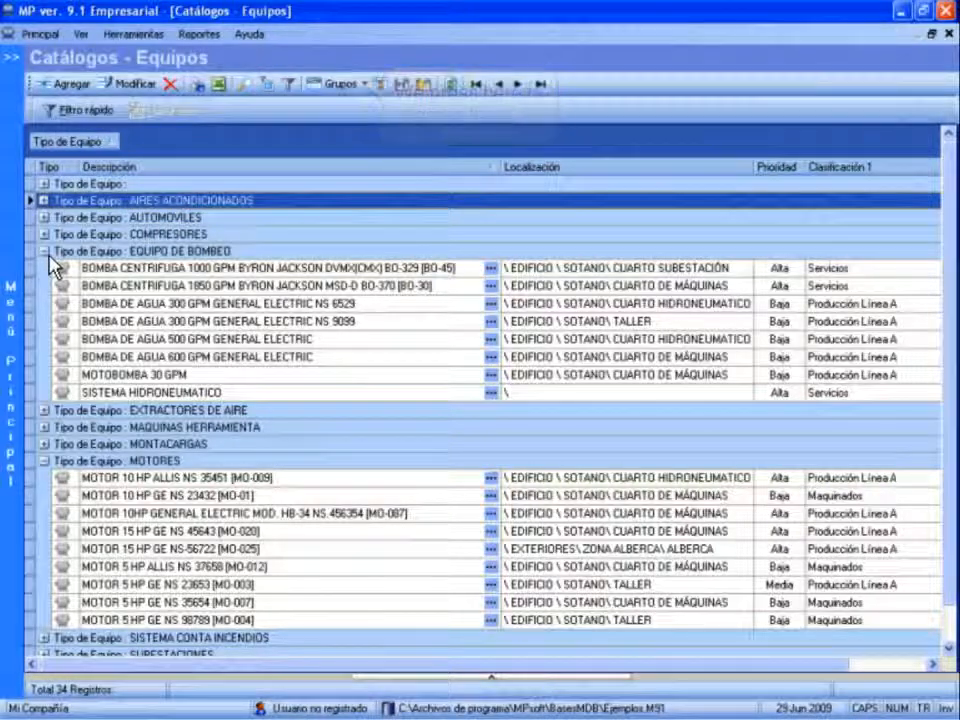
left_click(341, 87)
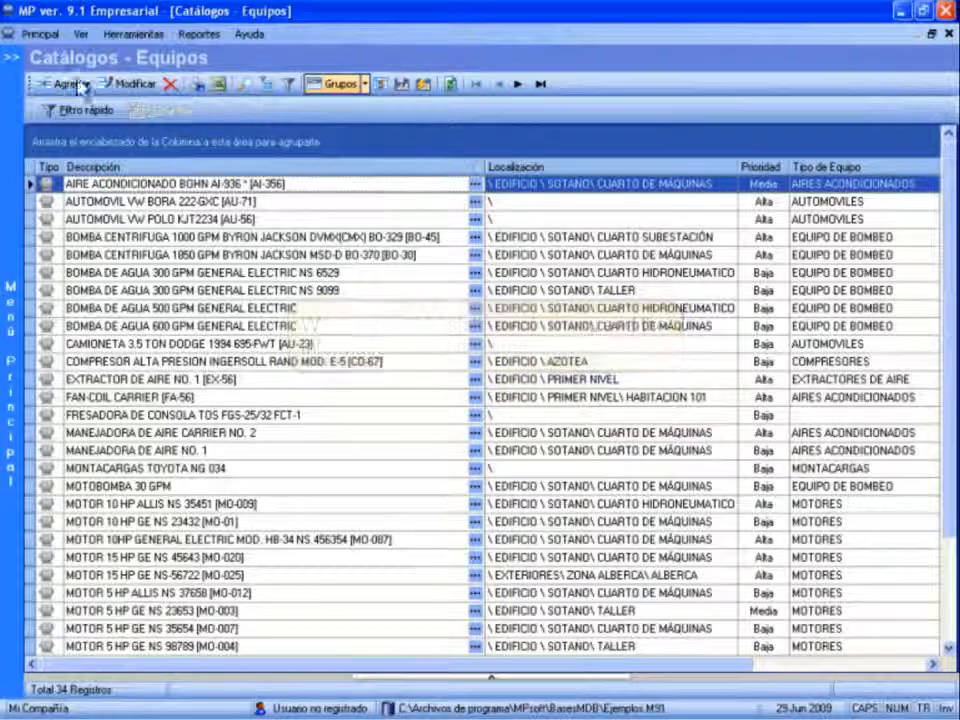
Show the main catalogue menu and the detail pane of the selected equipment record beneath the list.
left_click(11, 58)
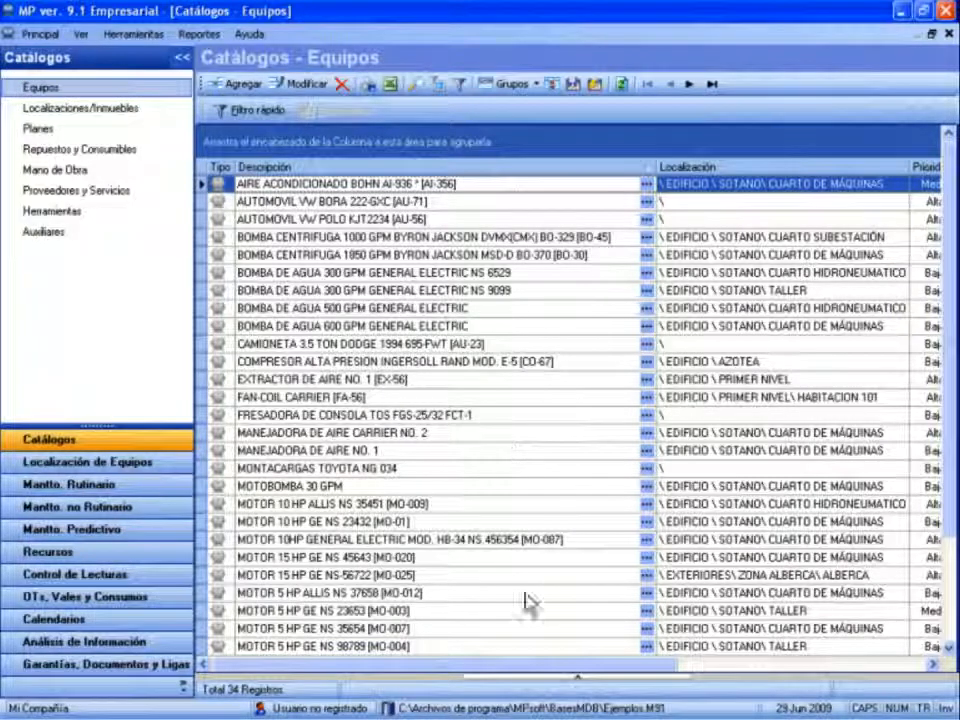
left_click(577, 677)
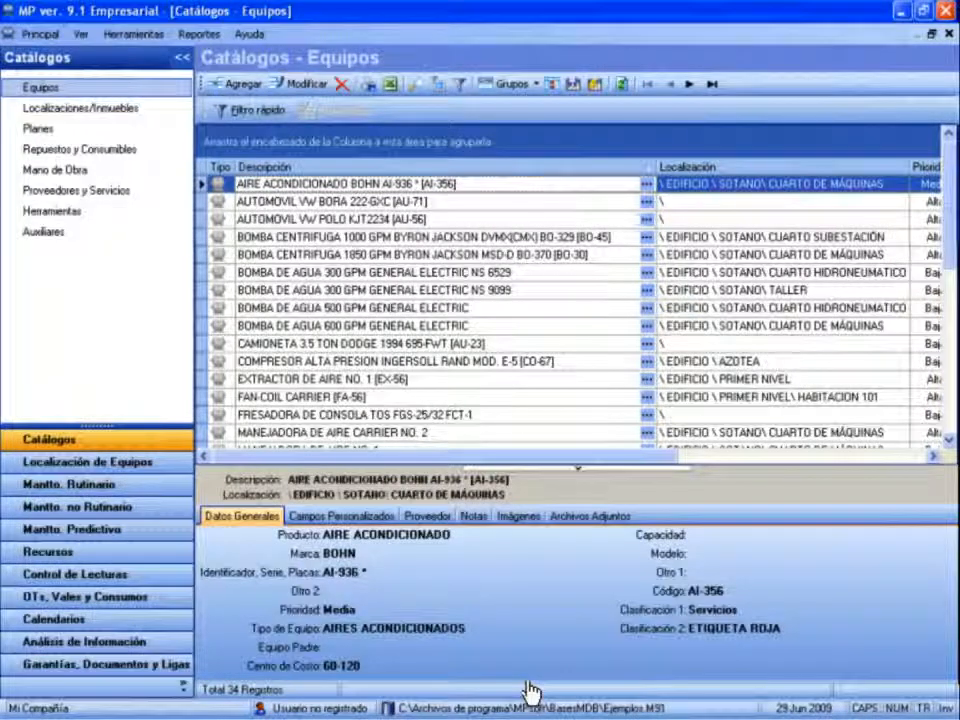
In the Localizaciones/Inmuebles catalogue, add the location SANITARIOS under EDIFICIO \ PLANTA BAJA \ RECEPCION with cost centre 70-120.
left_click(56, 109)
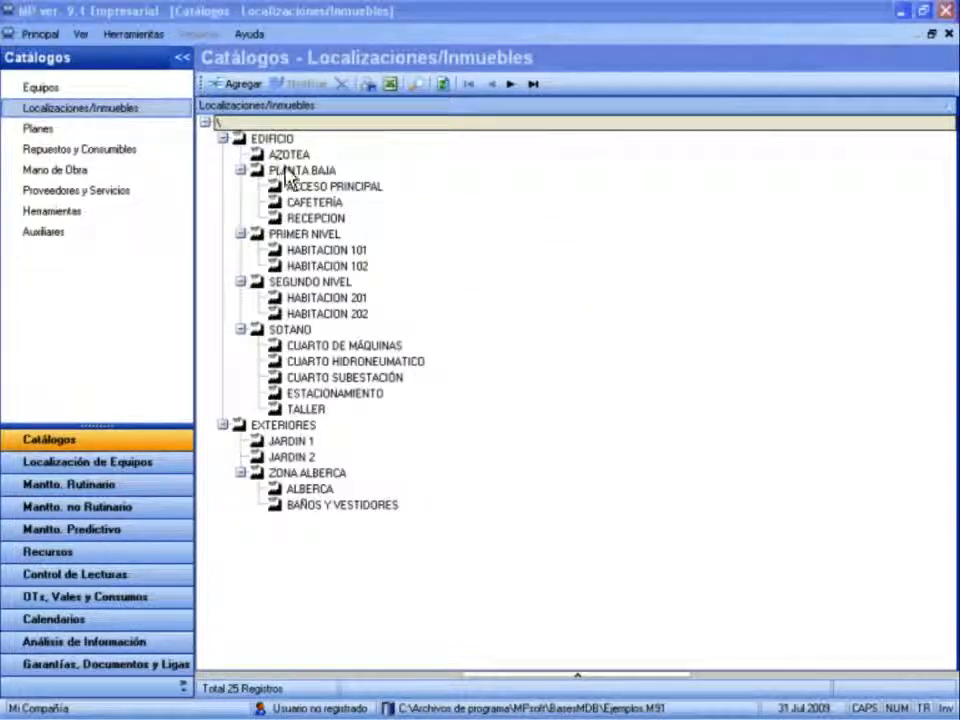
left_click(306, 218)
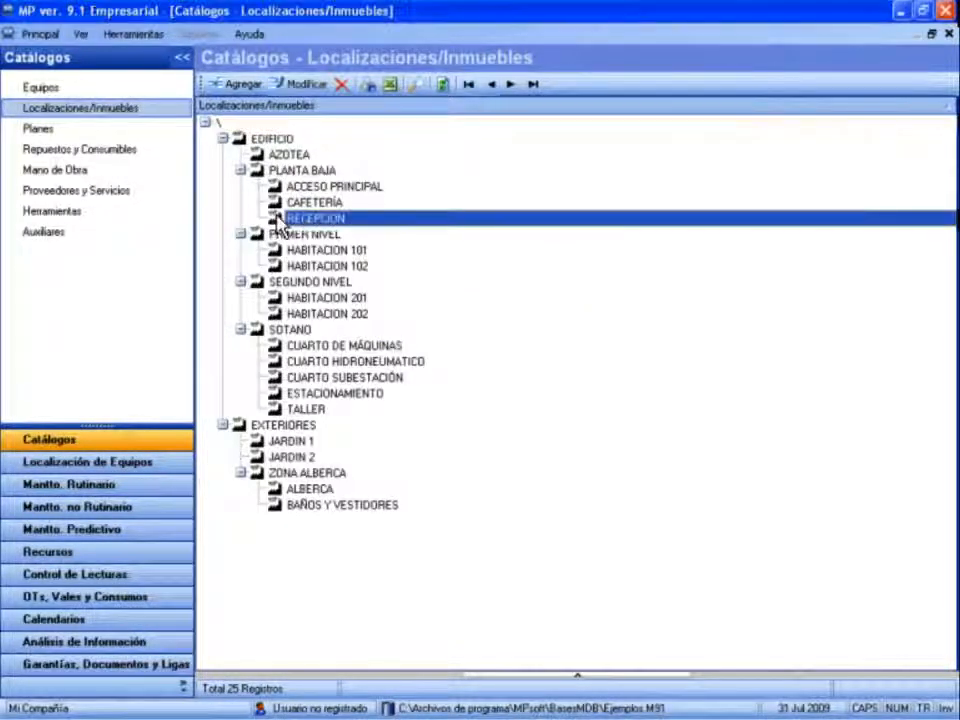
left_click(235, 90)
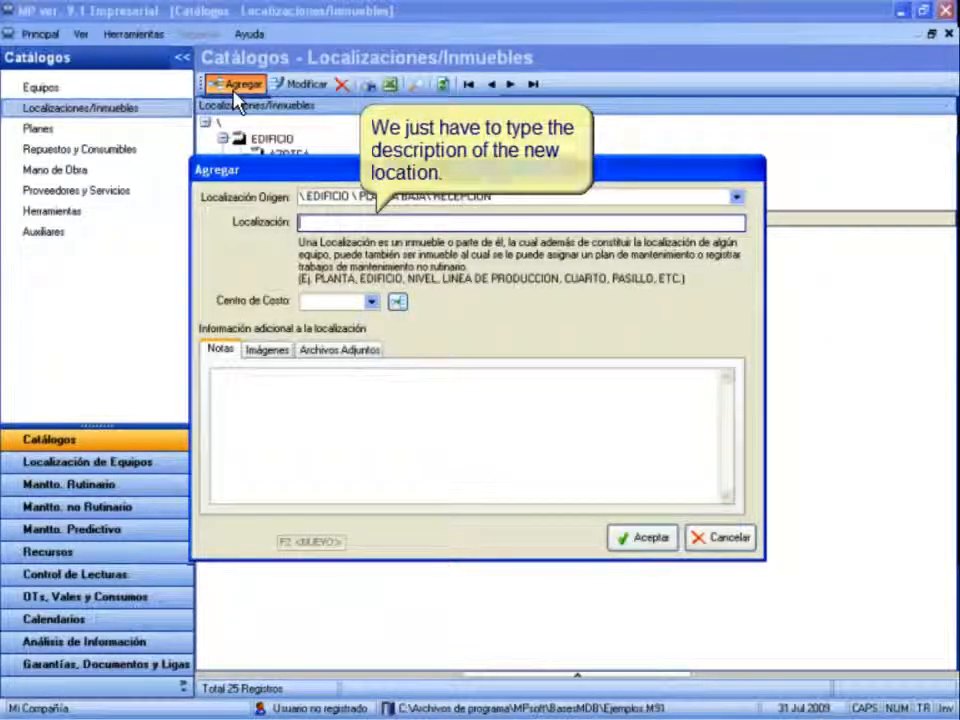
type("SANITARIOS")
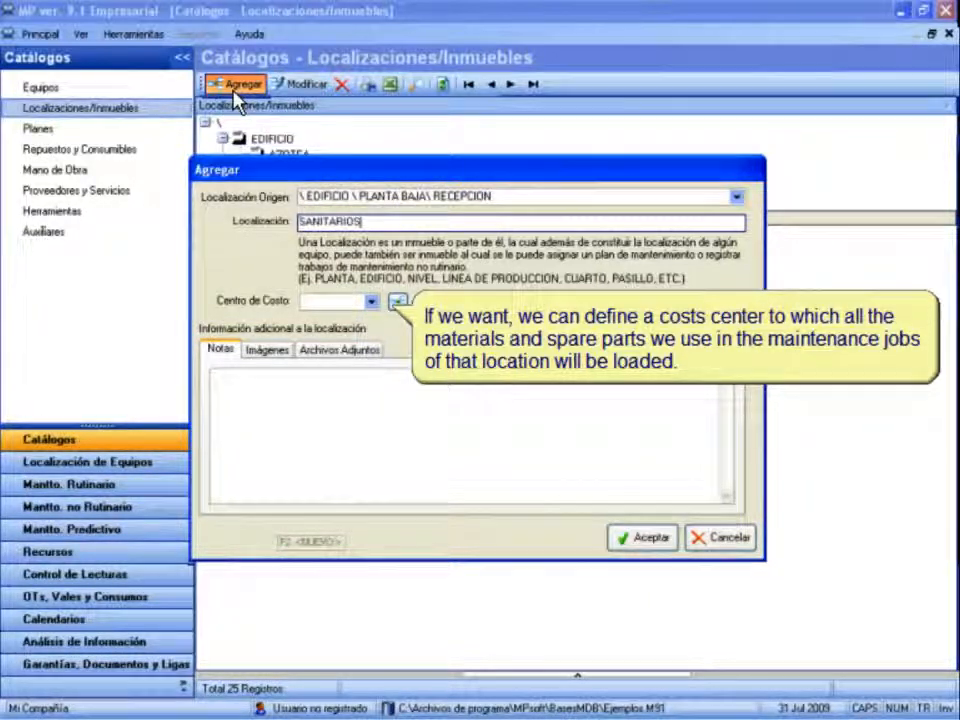
left_click(372, 302)
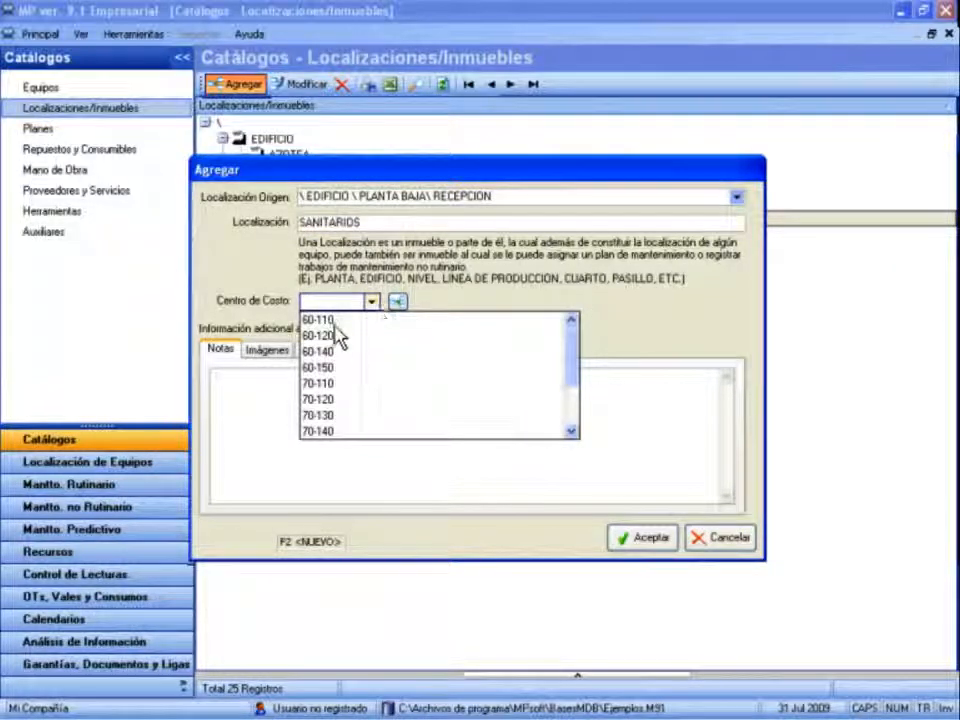
left_click(320, 415)
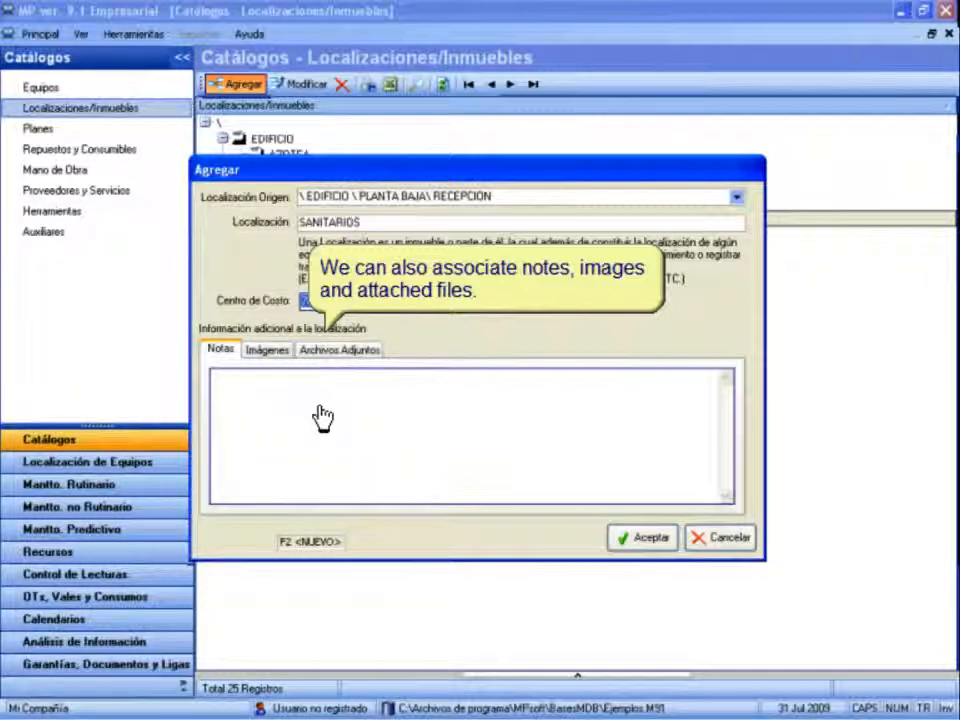
left_click(642, 544)
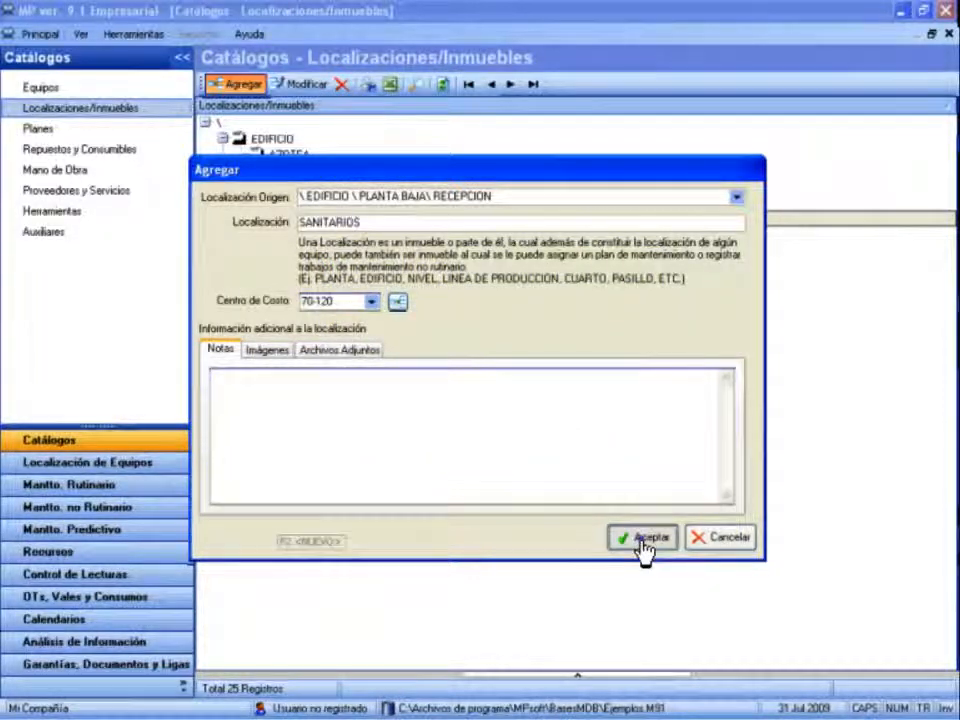